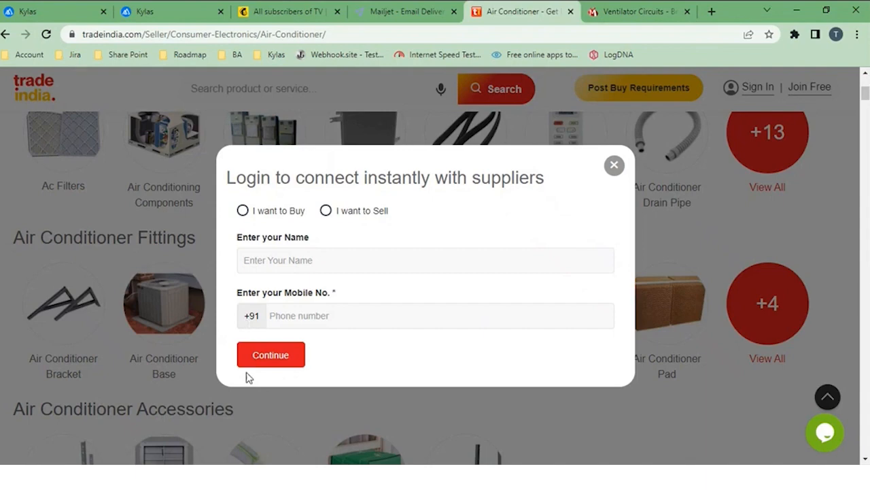
Step: Switch to Mailchimp and review the contacts listed in the TV audience
left_click(303, 19)
scroll(372, 361, "down", 1)
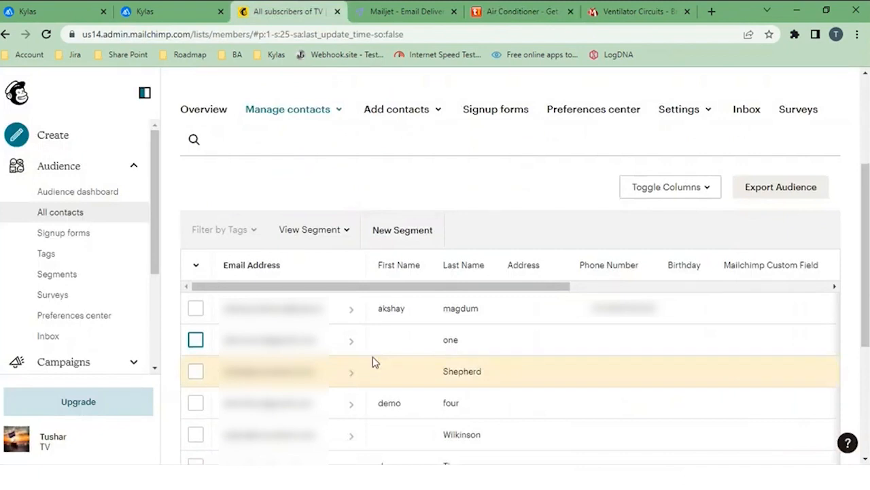
scroll(373, 362, "down", 2)
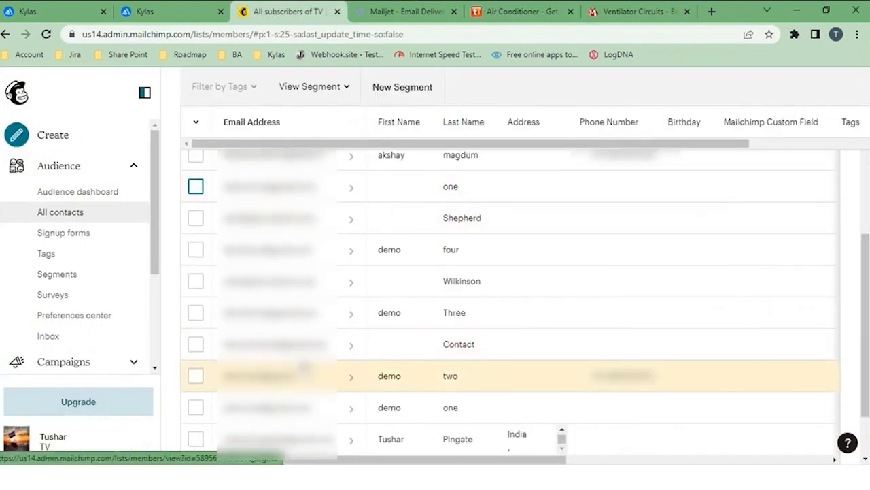
scroll(303, 368, "up", 1)
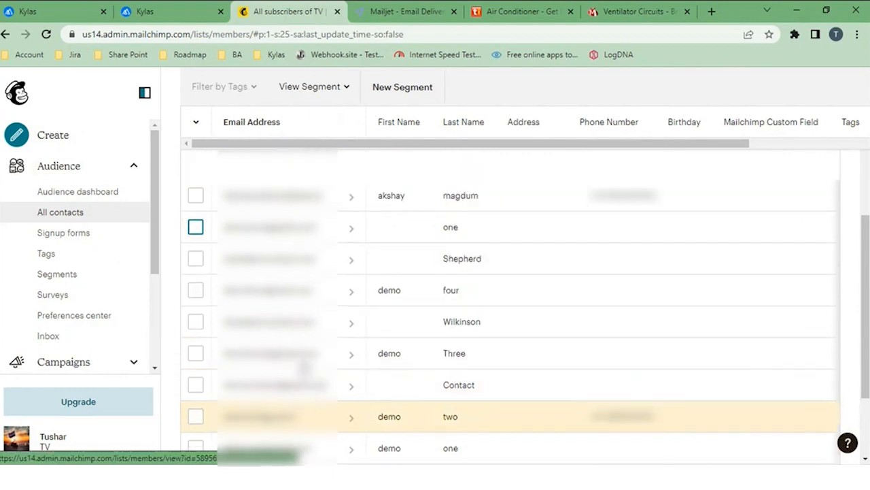
scroll(304, 367, "up", 2)
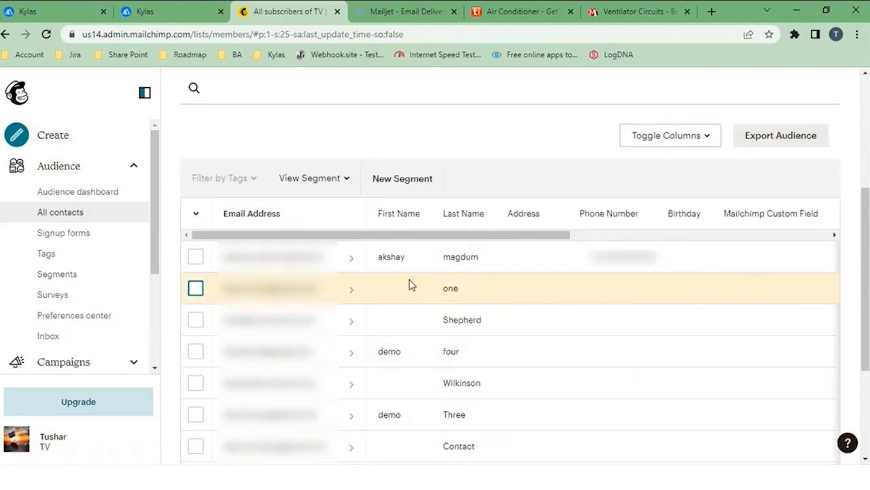
Step: View the Mailjet home page, and return to the TV audience page in Mailchimp
left_click(391, 13)
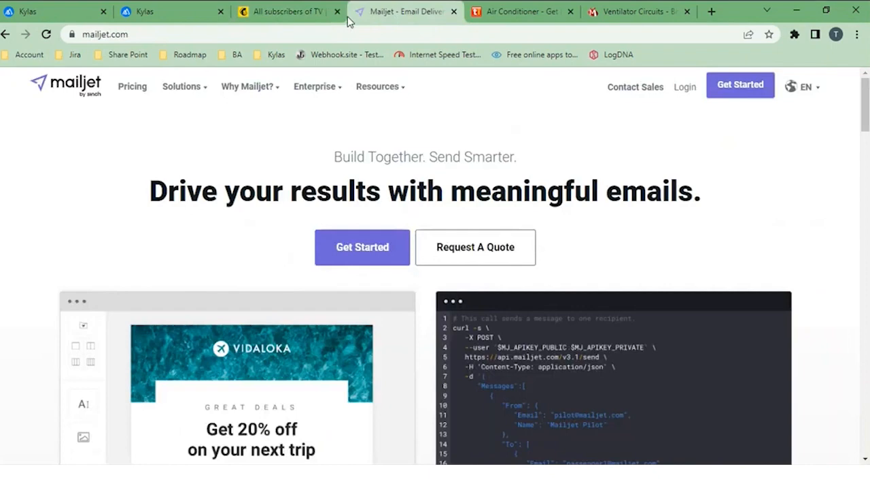
left_click(277, 22)
scroll(345, 229, "up", 4)
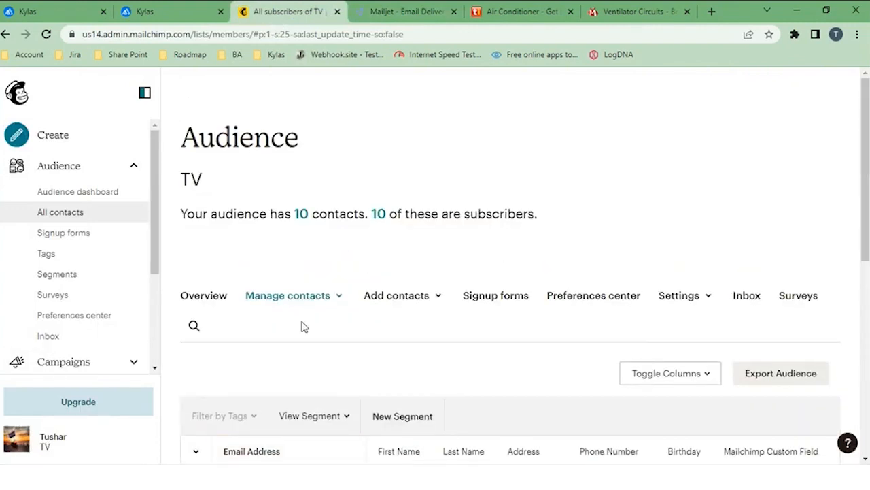
scroll(304, 326, "down", 1)
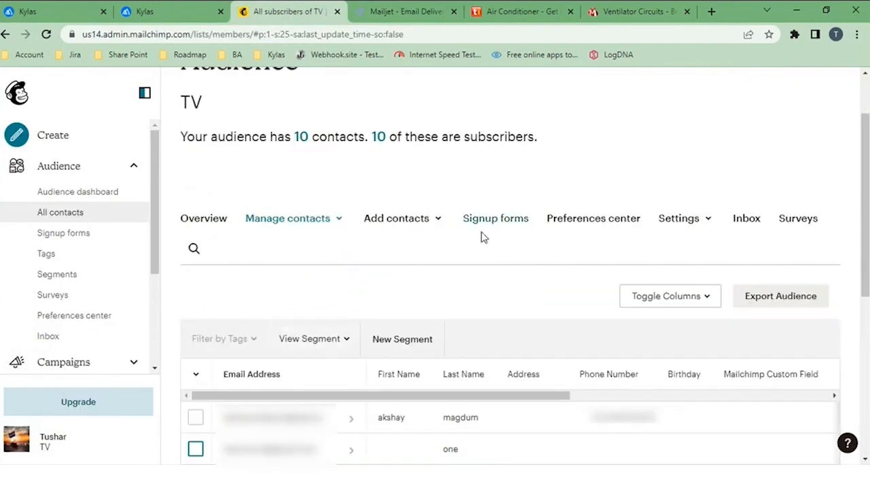
scroll(391, 255, "up", 1)
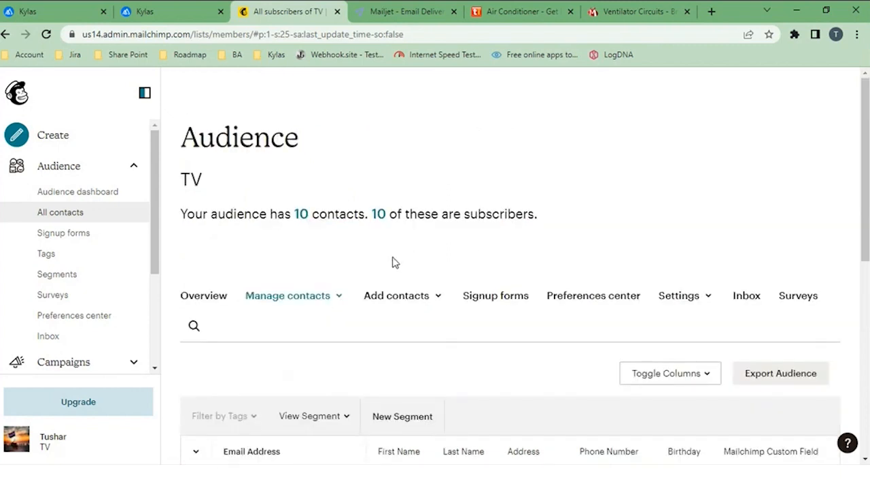
Step: View the available methods for importing contacts into the audience, and return to the list of all contacts
left_click(416, 300)
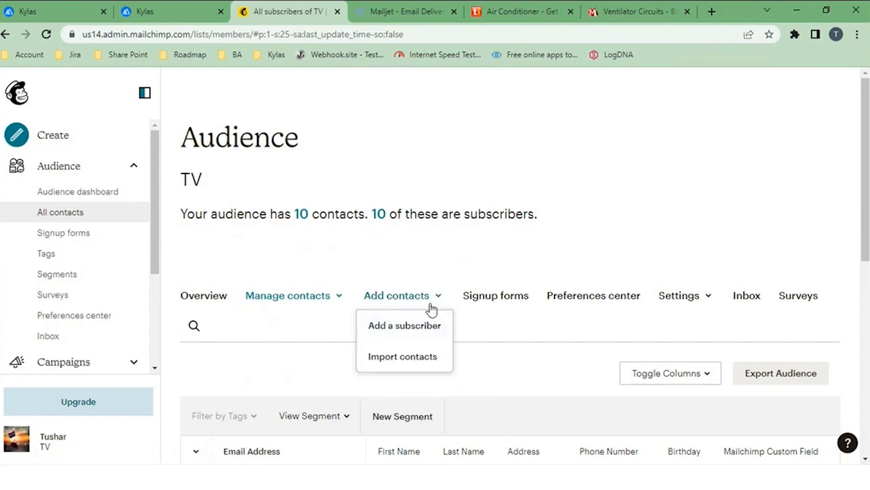
left_click(418, 367)
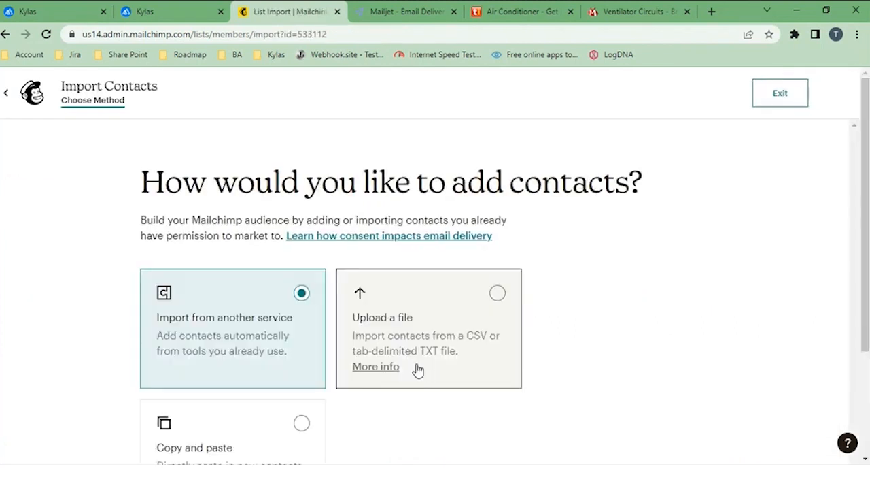
scroll(274, 365, "down", 2)
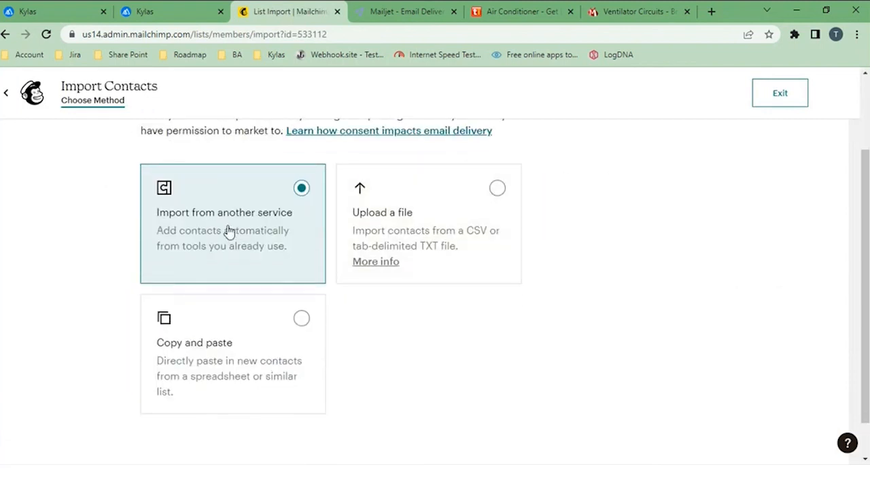
left_click(10, 97)
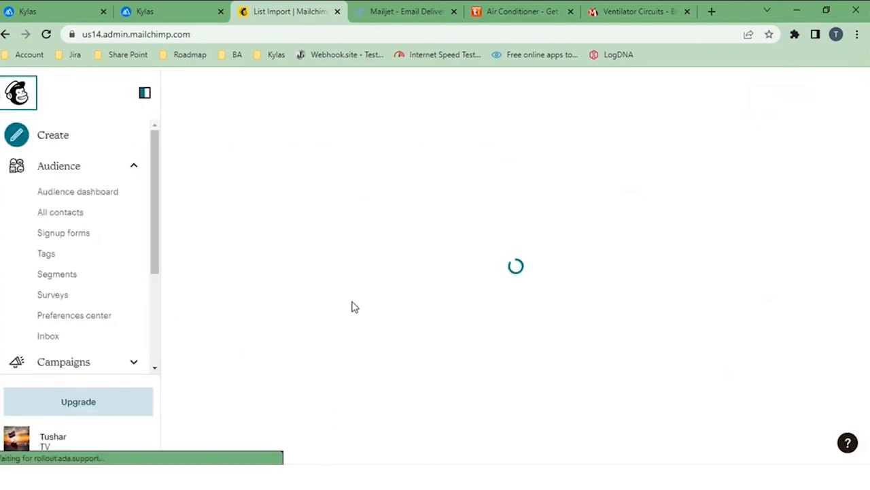
left_click(109, 219)
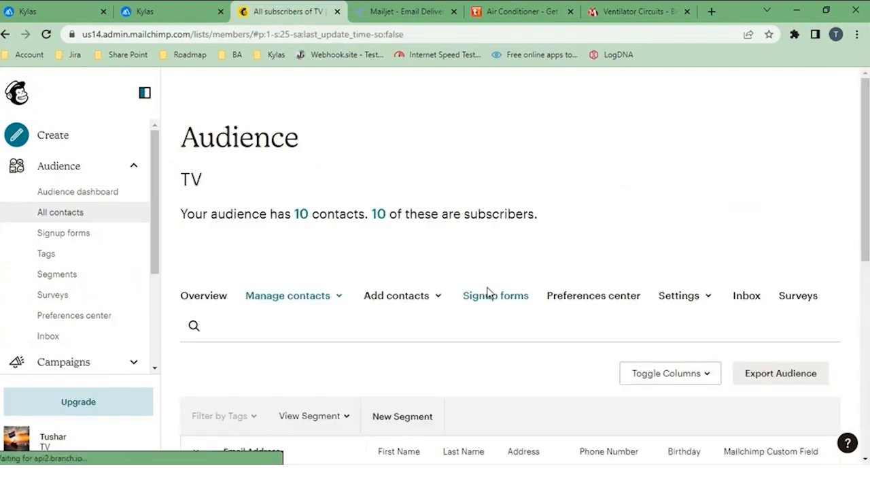
scroll(487, 291, "down", 3)
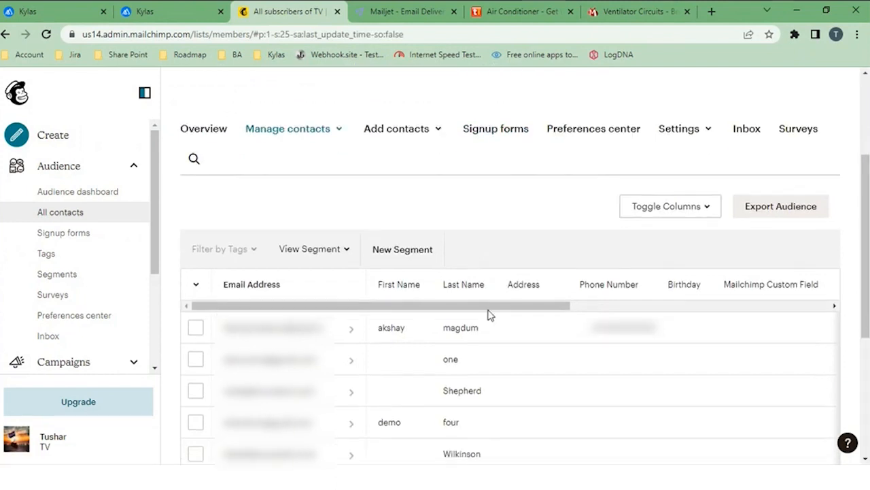
scroll(341, 411, "down", 2)
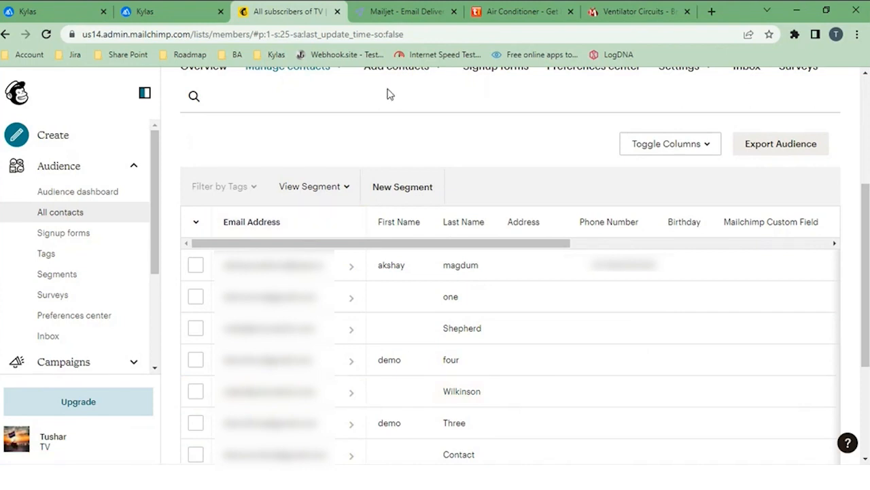
scroll(388, 93, "up", 3)
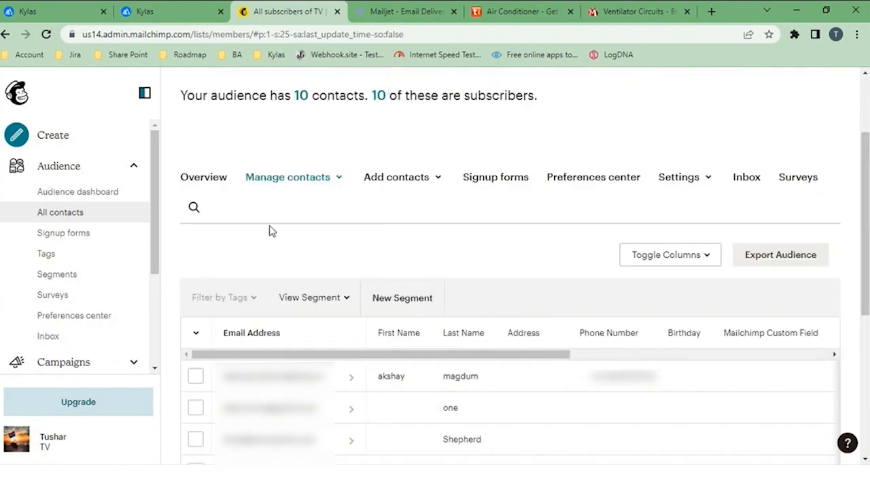
scroll(238, 216, "up", 1)
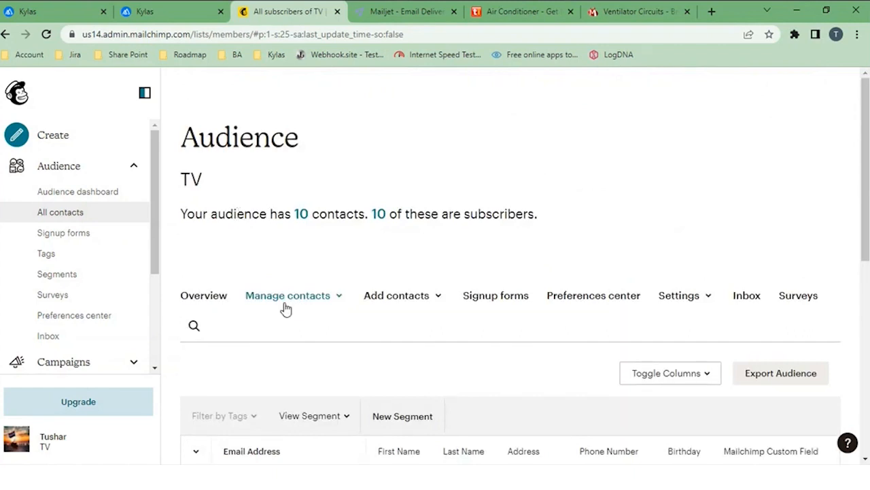
scroll(284, 307, "down", 2)
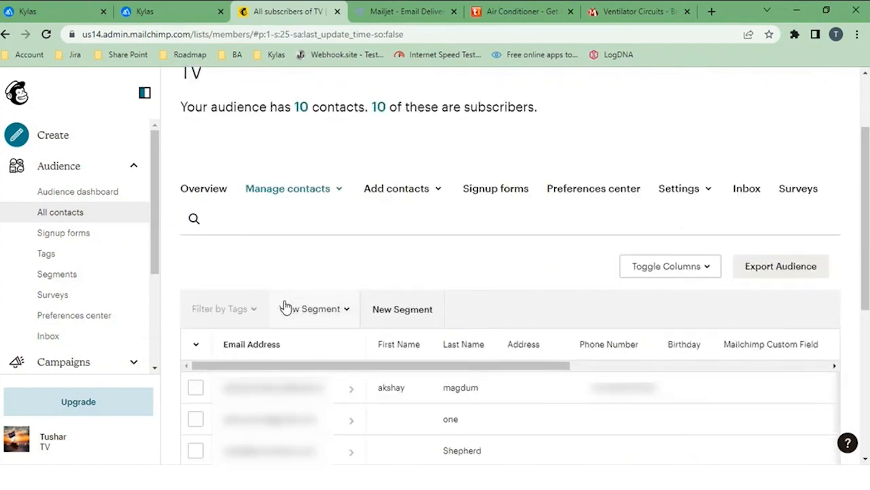
scroll(284, 307, "up", 1)
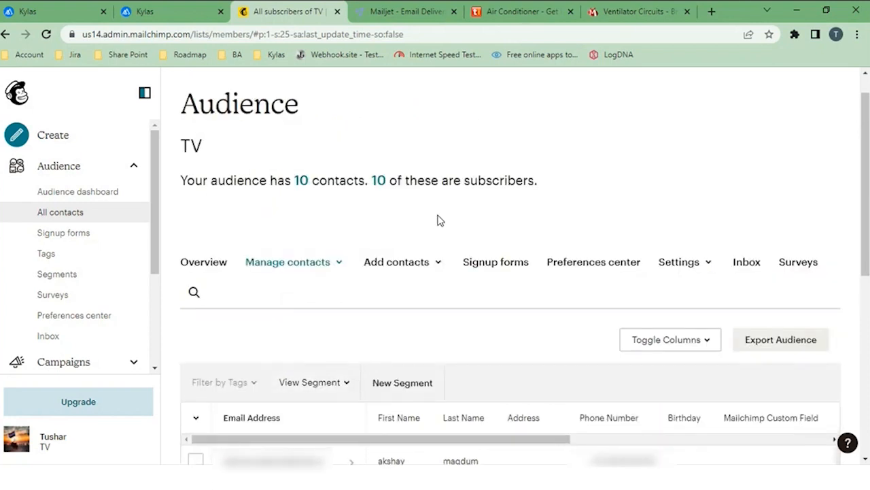
Step: Switch to Kylas and open the details of the Bulk email Sync app in Kylas Marketplace
left_click(62, 14)
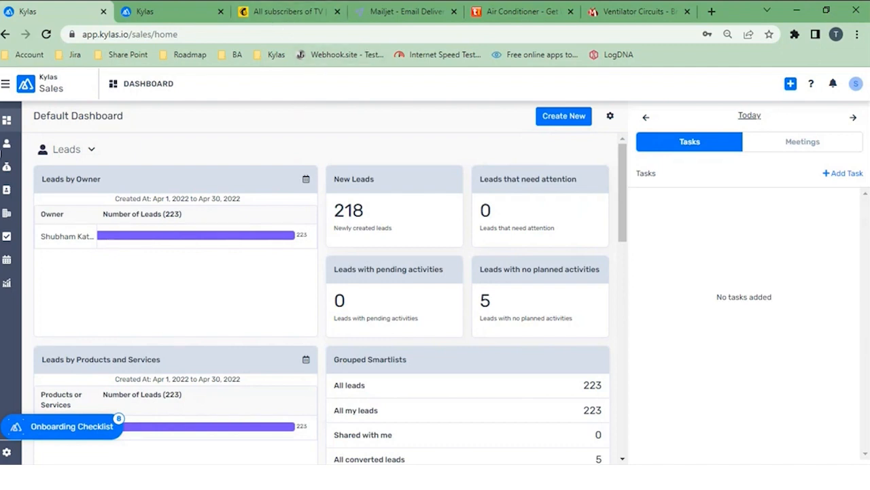
left_click(7, 86)
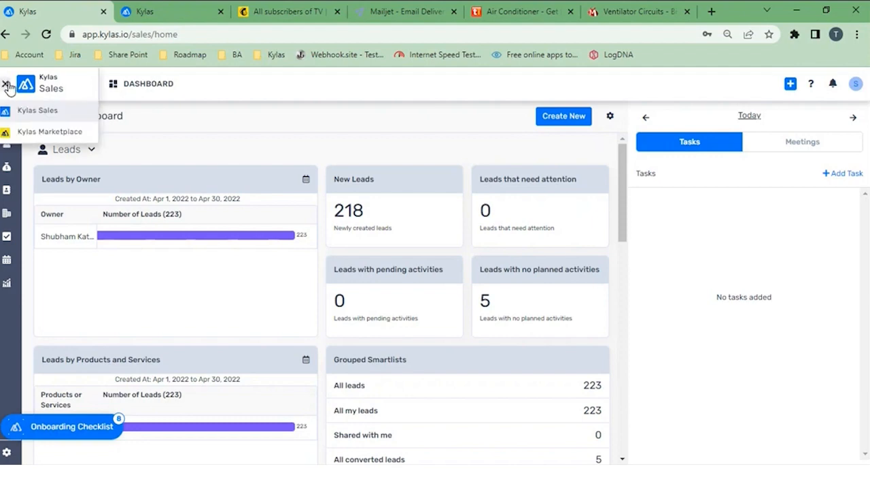
left_click(29, 136)
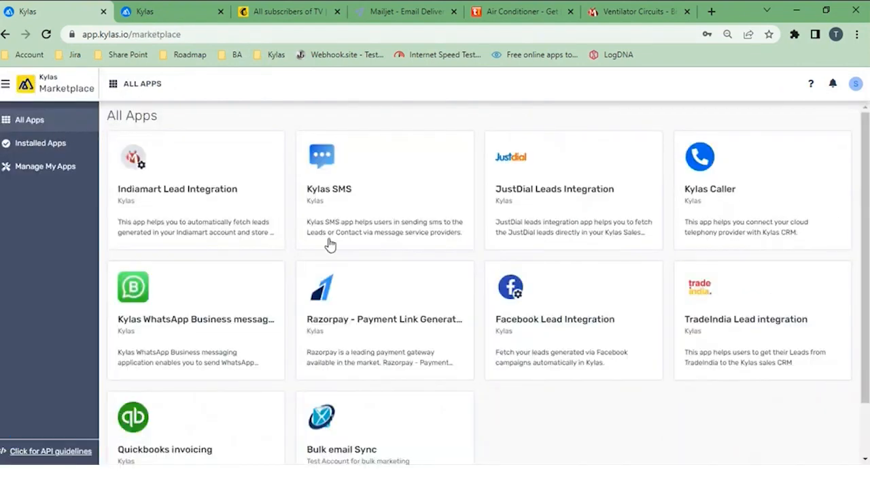
scroll(330, 245, "down", 1)
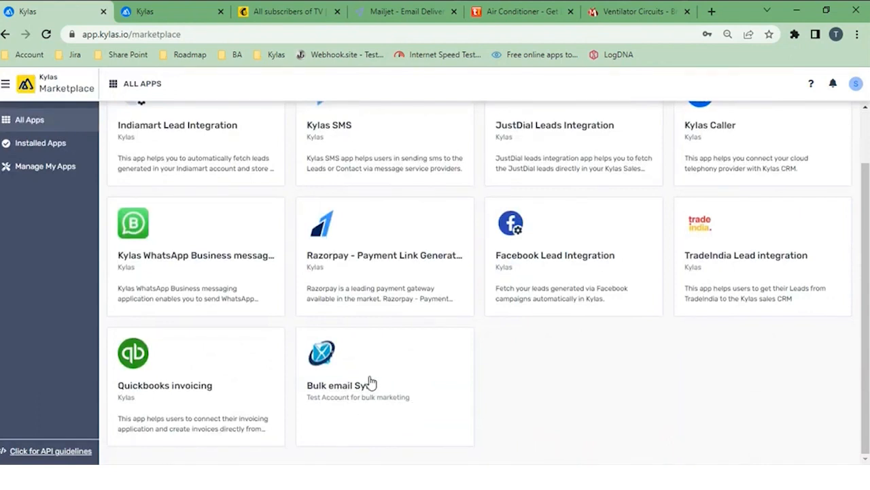
left_click(369, 385)
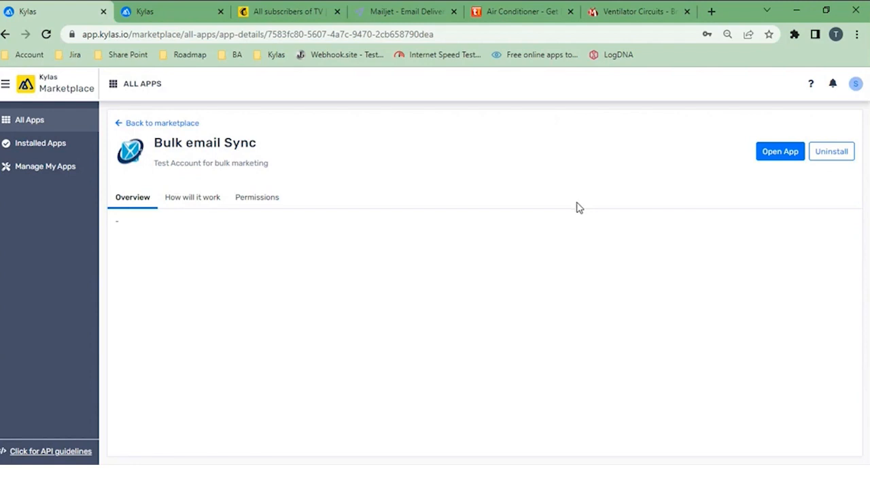
Step: Open the API Keys settings of the installed Bulk email Sync app
left_click(20, 145)
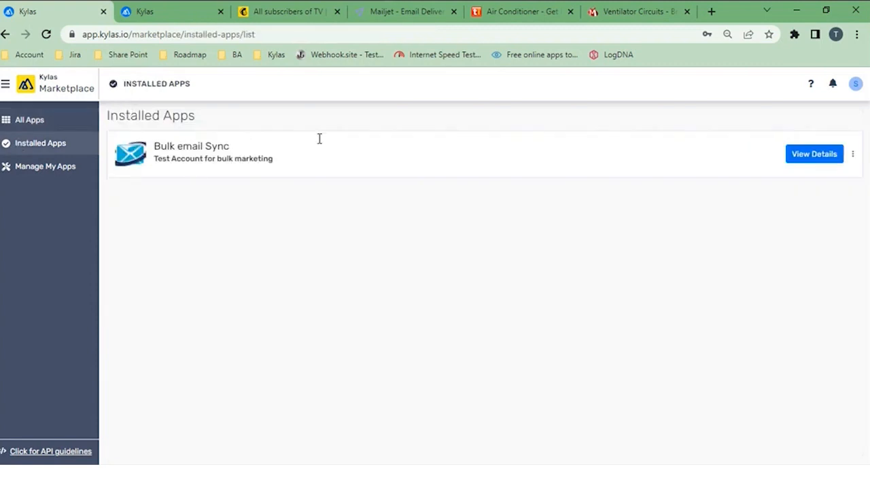
left_click(820, 160)
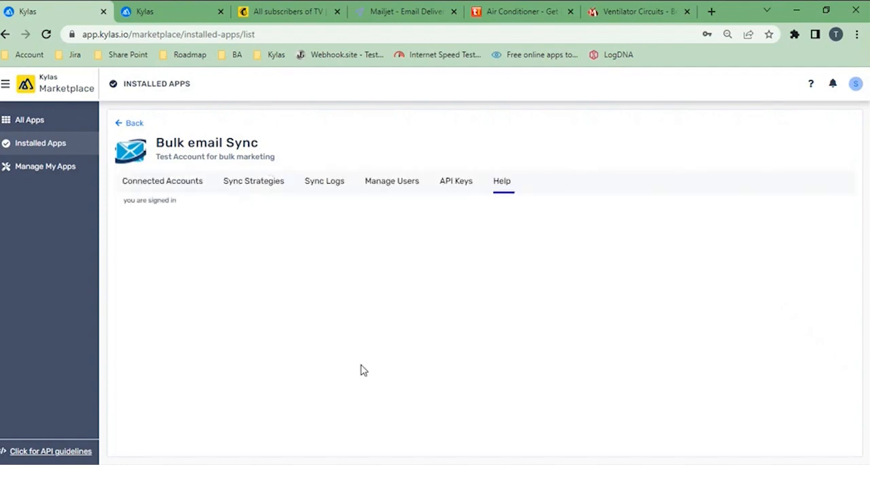
left_click(455, 195)
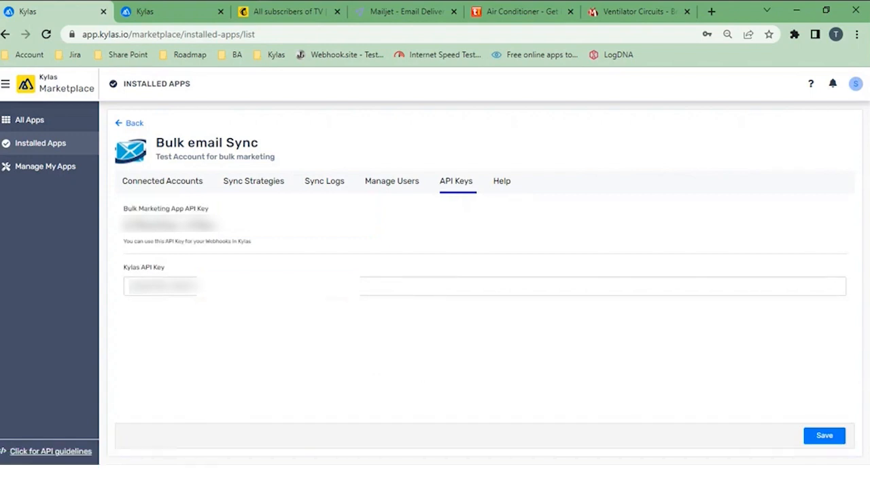
Step: In a duplicate of the current Kylas tab, open the API key page of the Kylas Sales integration settings
right_click(82, 12)
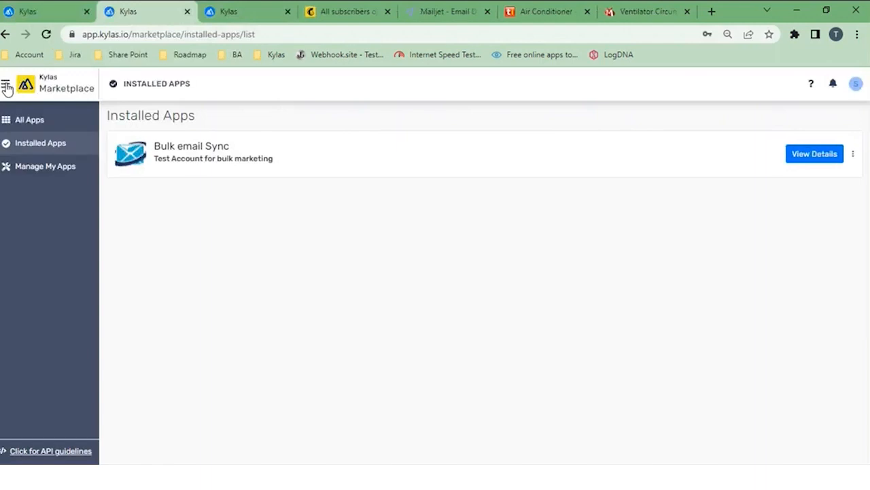
left_click(6, 86)
left_click(30, 113)
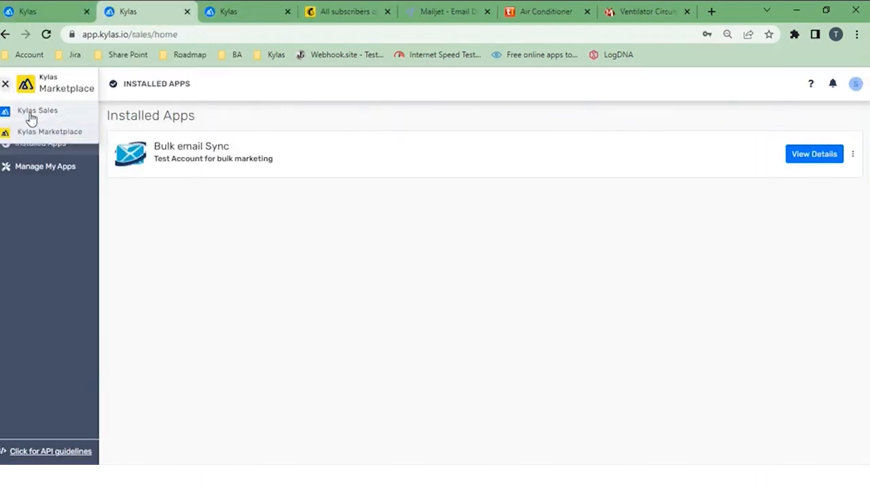
left_click(6, 452)
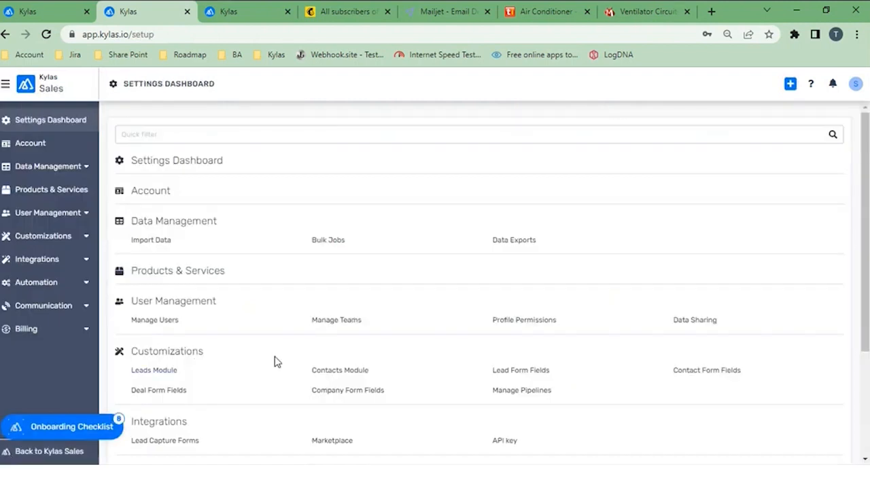
scroll(274, 361, "down", 1)
scroll(274, 362, "down", 1)
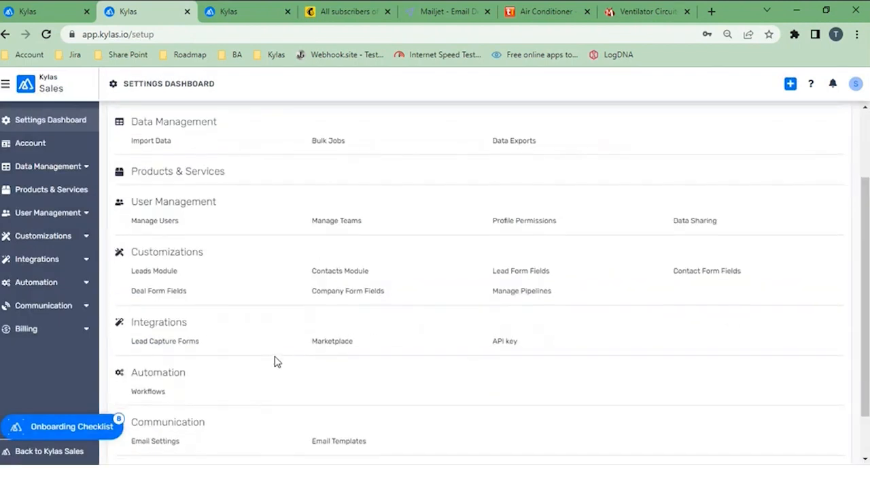
left_click(507, 342)
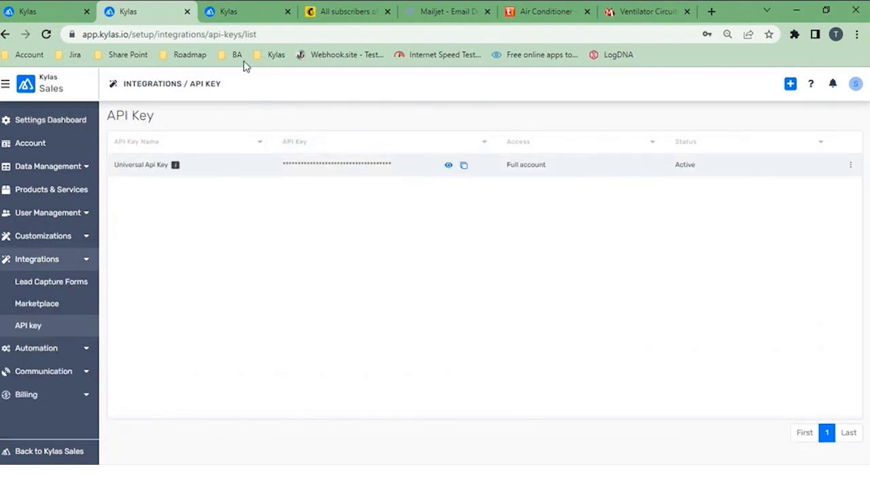
Step: Return to the Bulk email Sync API Keys settings and save the Kylas API key
left_click(54, 15)
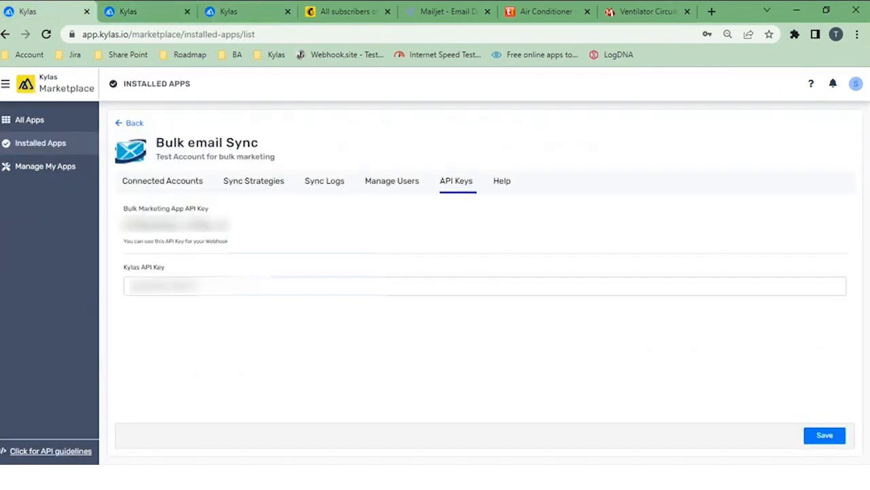
left_click(224, 285)
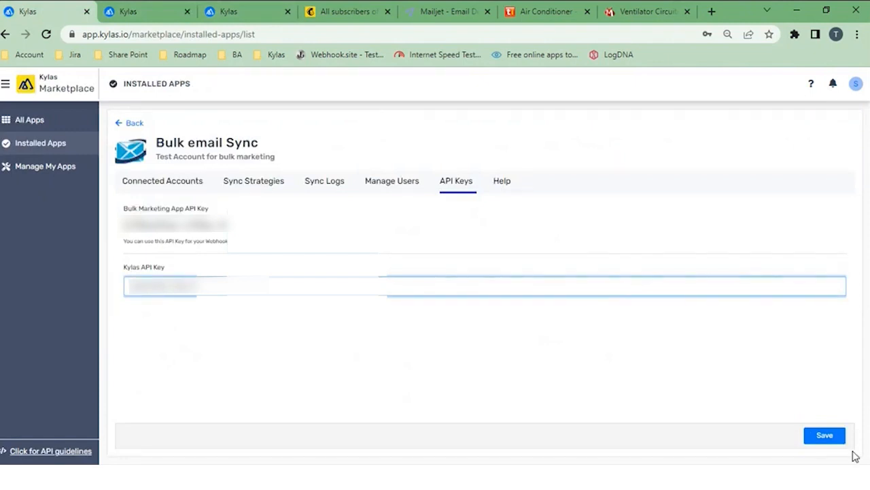
left_click(835, 438)
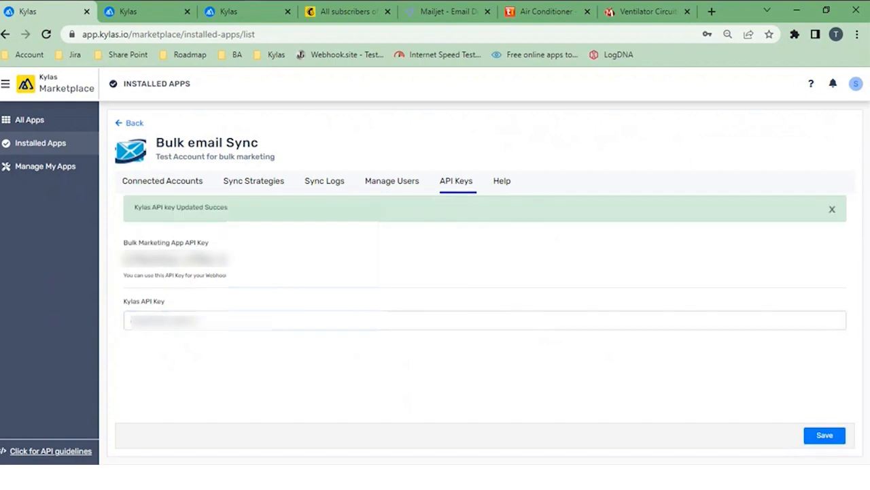
Step: In Connected Accounts, start a new connected account, enter the demo account name and set its vendor to Mailchimp
left_click(158, 182)
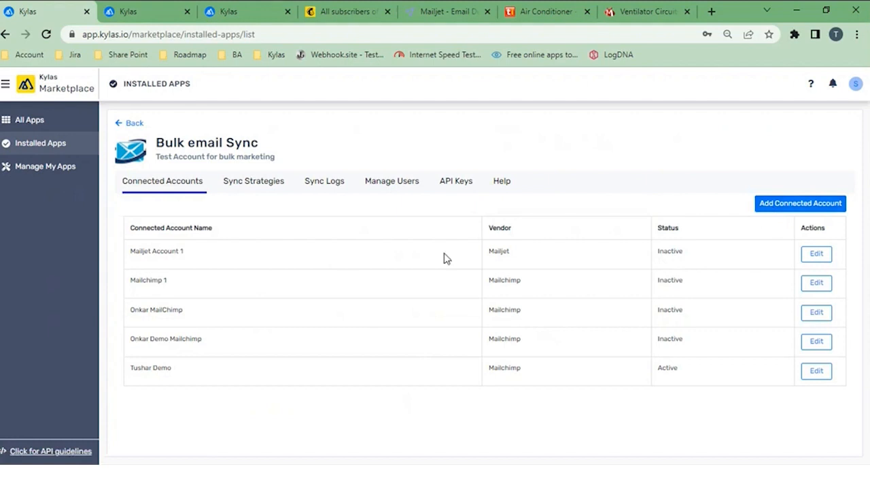
left_click(790, 210)
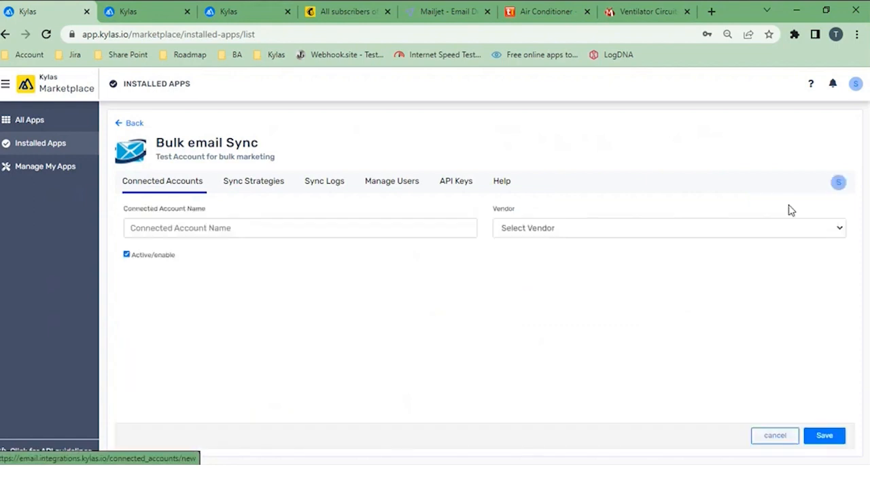
left_click(274, 228)
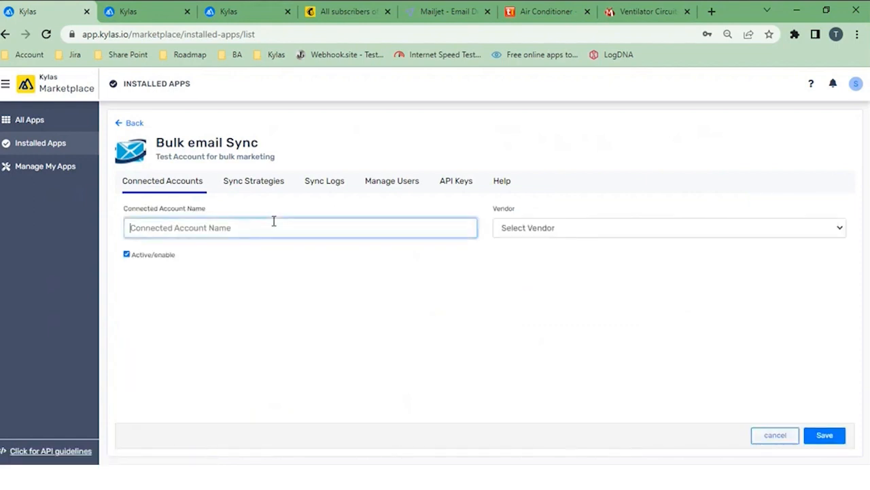
type("tusha")
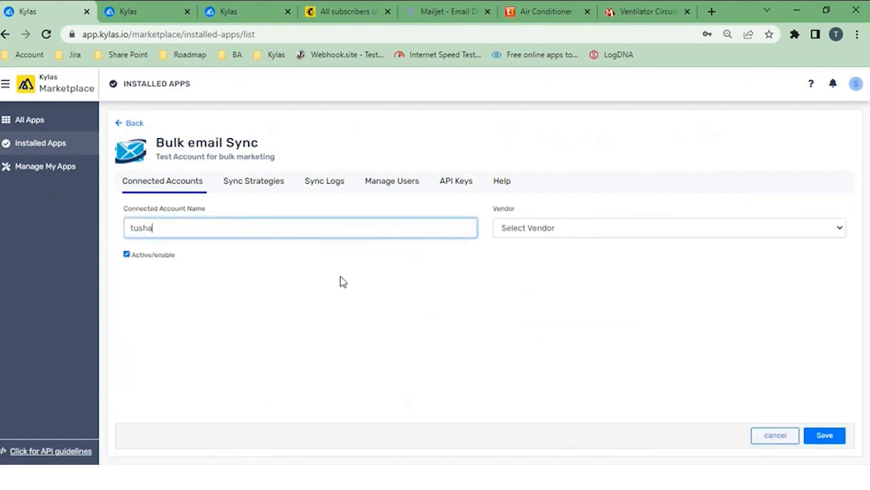
type("r demo")
left_click(586, 230)
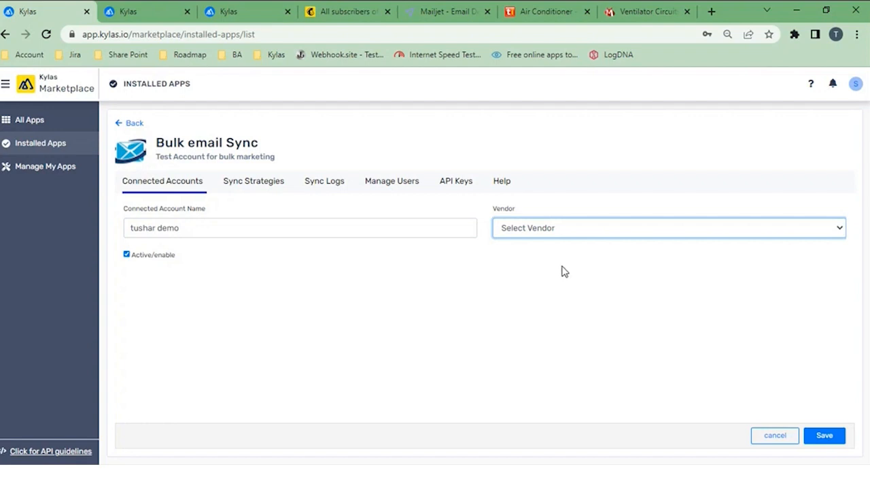
left_click(562, 271)
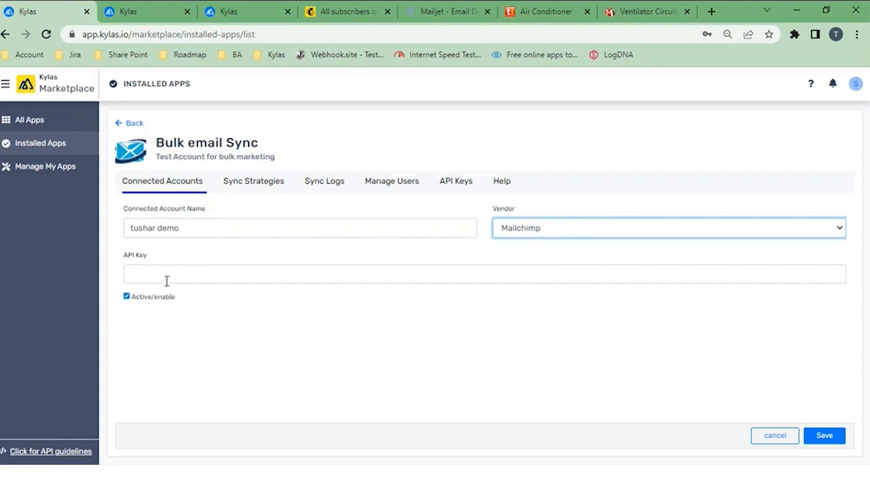
Step: Switch to Mailchimp and open the account's API keys page at the section for creating a key
left_click(335, 18)
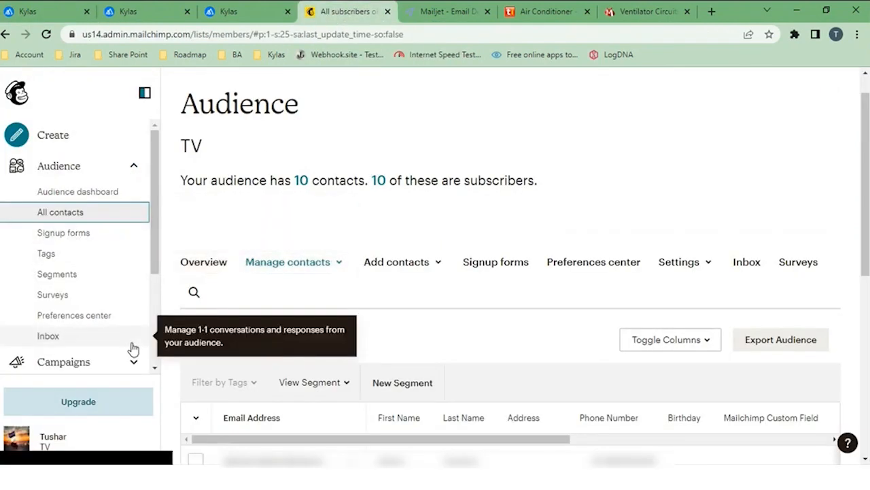
scroll(133, 348, "down", 2)
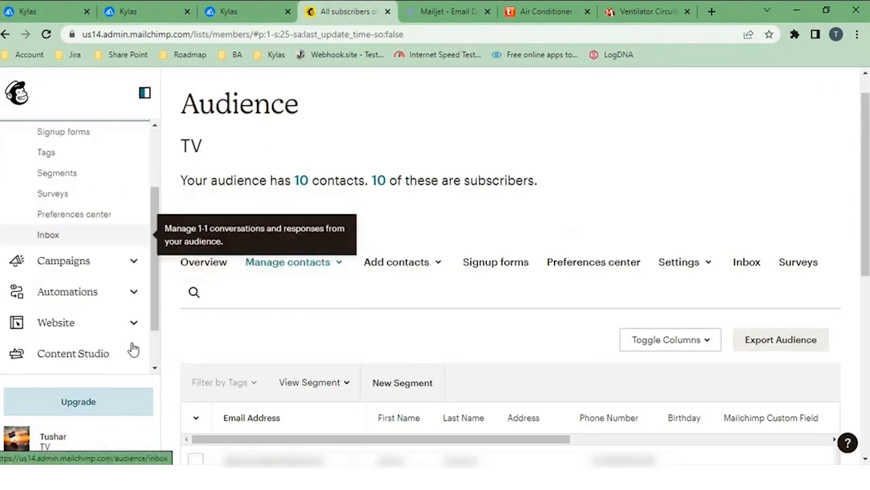
left_click(17, 438)
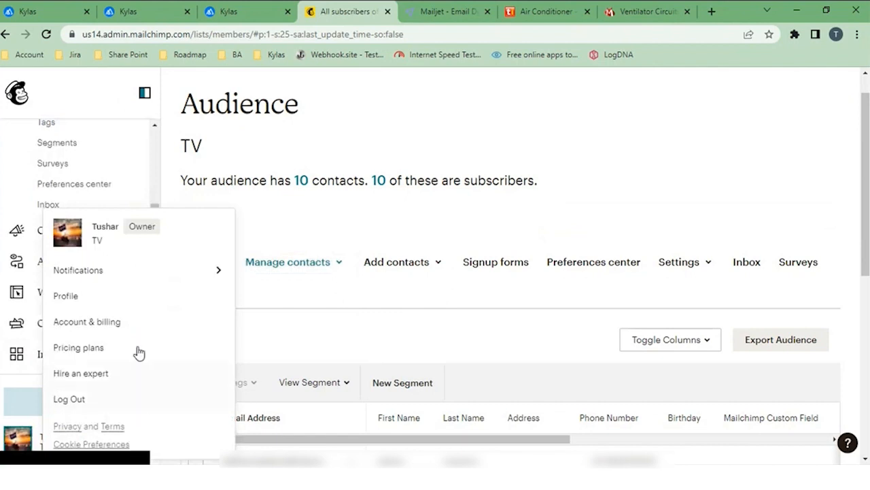
left_click(87, 324)
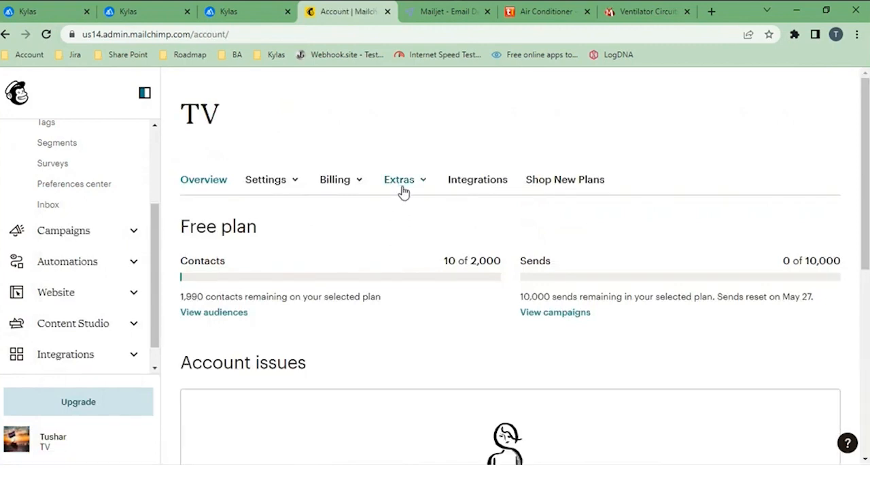
left_click(401, 185)
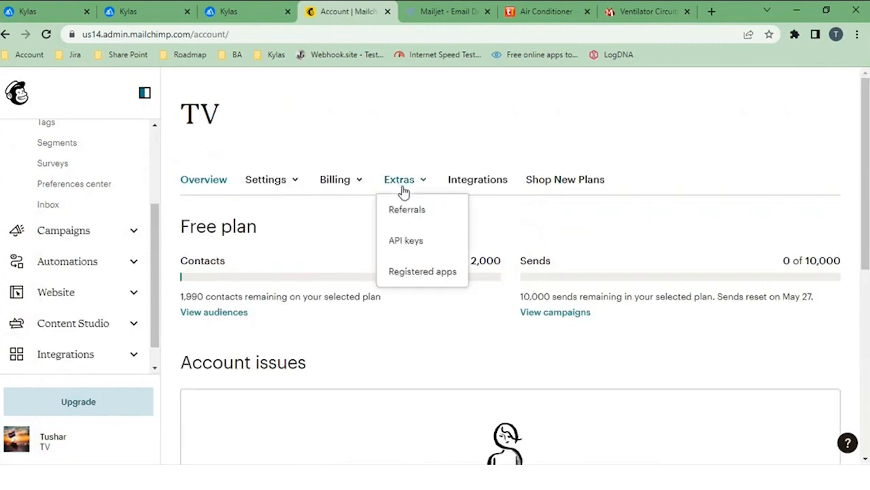
left_click(410, 246)
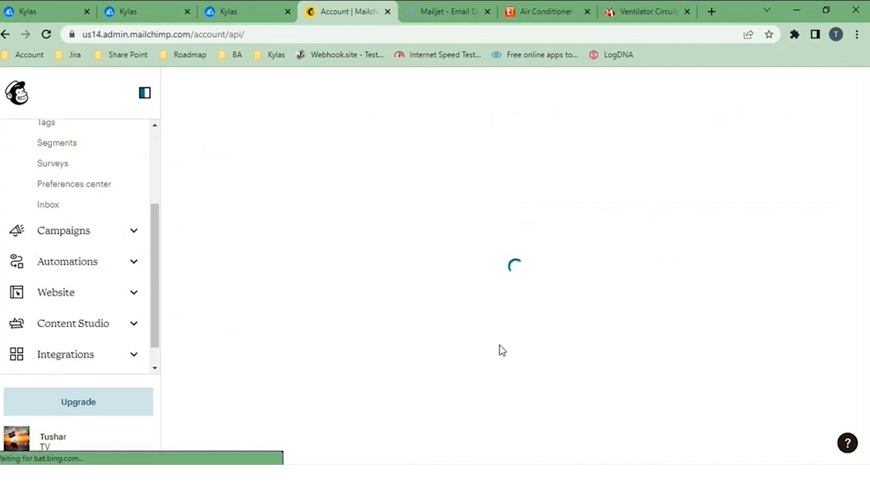
scroll(501, 344, "down", 2)
scroll(501, 345, "down", 3)
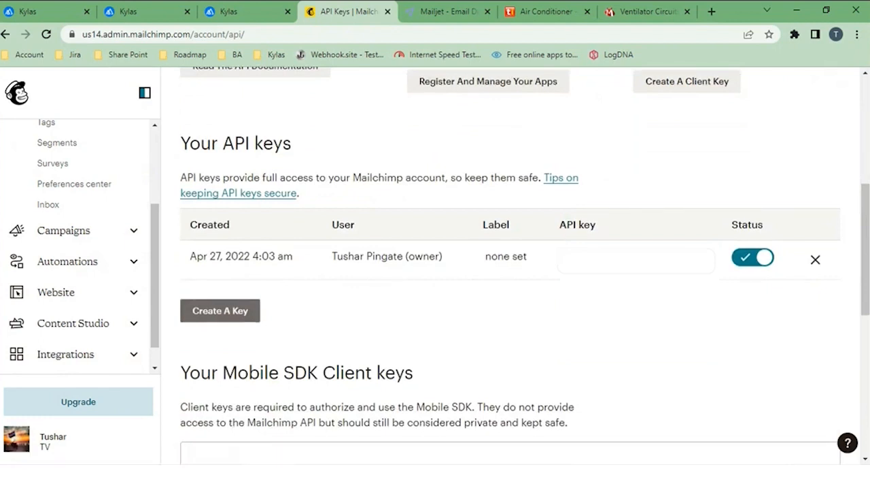
left_click(226, 319)
Step: Switch to Kylas, paste the Mailchimp API key into the new connected account form and discard the form
left_click(57, 14)
left_click(279, 266)
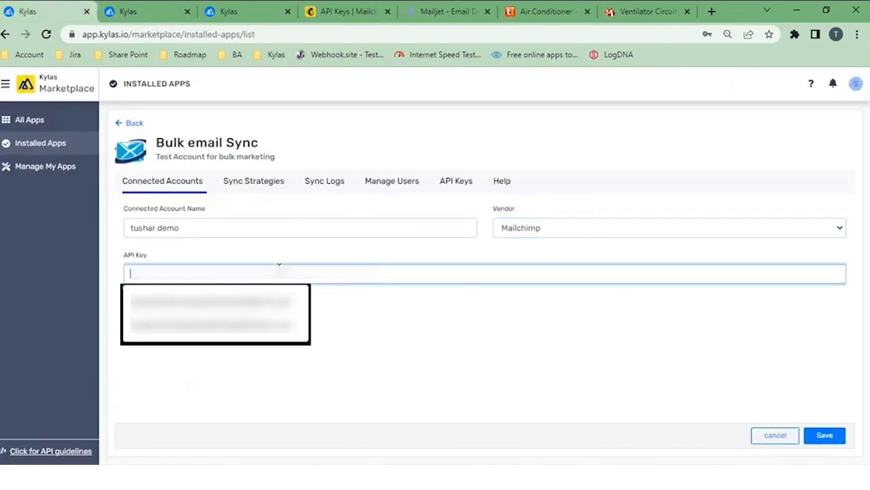
key("ctrl+v")
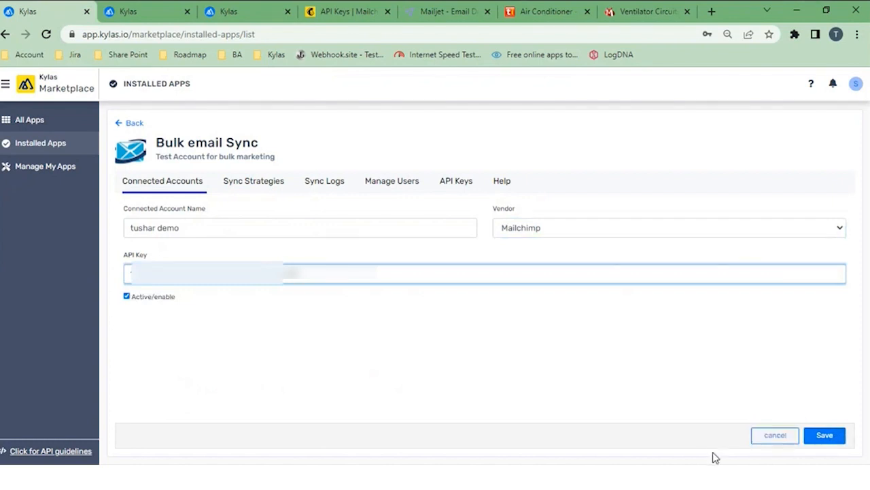
left_click(774, 435)
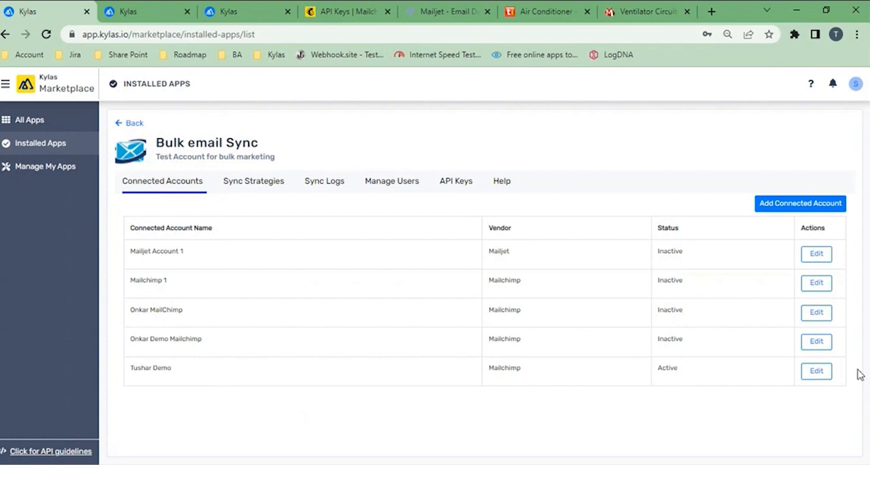
Step: Open the active Mailchimp account for editing, switch its vendor to Mailjet and discard the change
left_click(817, 370)
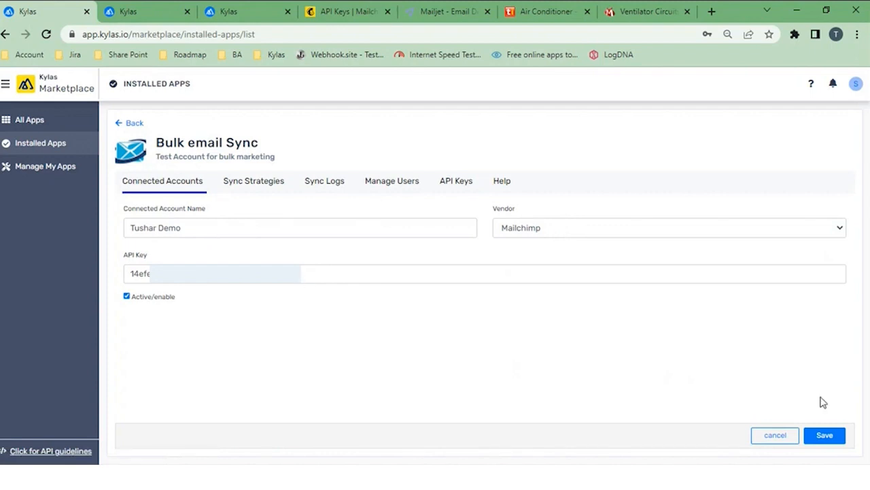
left_click(775, 232)
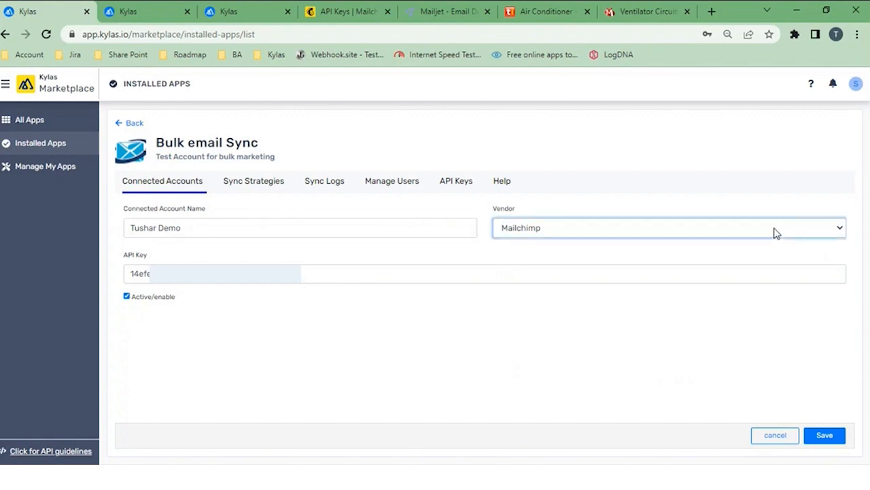
left_click(677, 259)
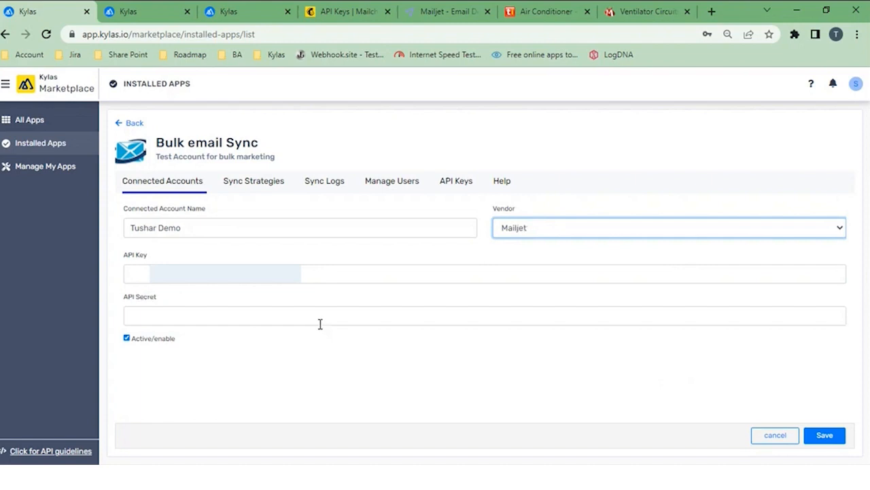
left_click(768, 439)
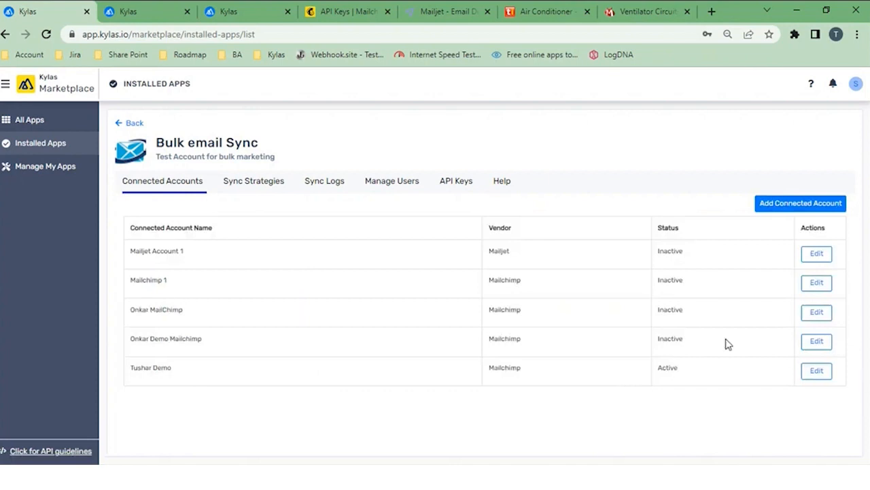
Step: Start a new sync strategy in Bulk email Sync and name it "Lead and contact Sync"
left_click(259, 188)
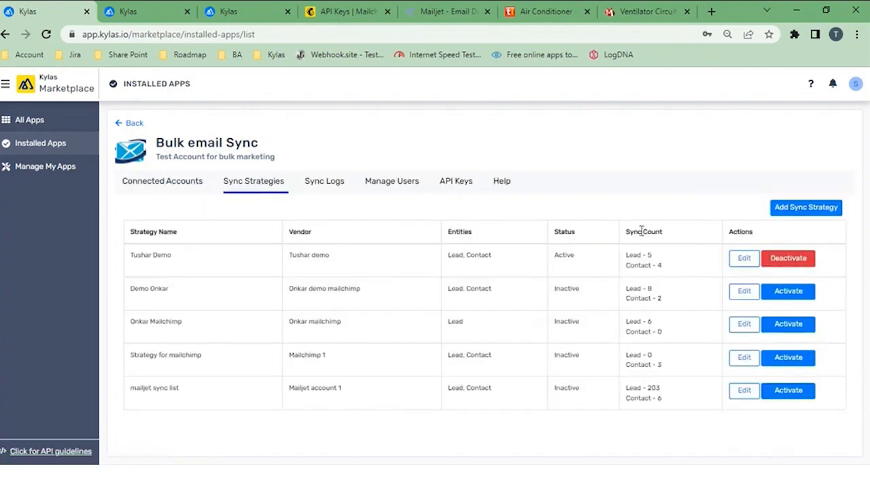
left_click(825, 208)
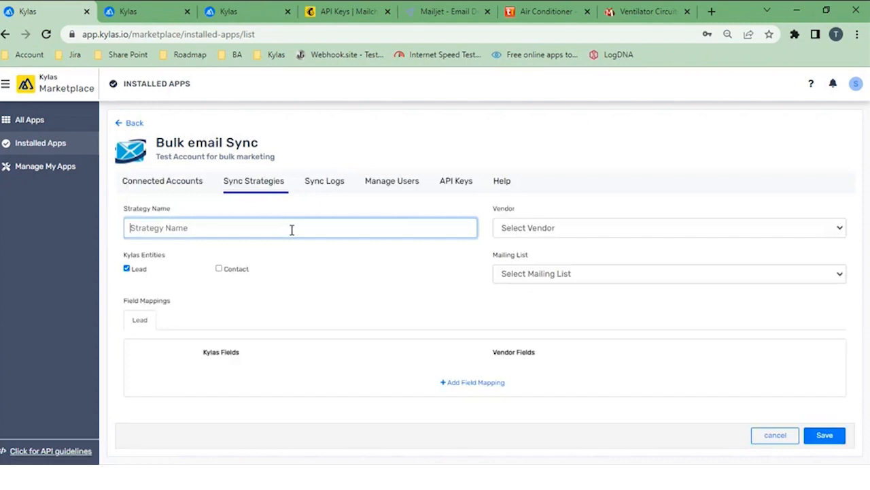
type("Lead and contact Sync")
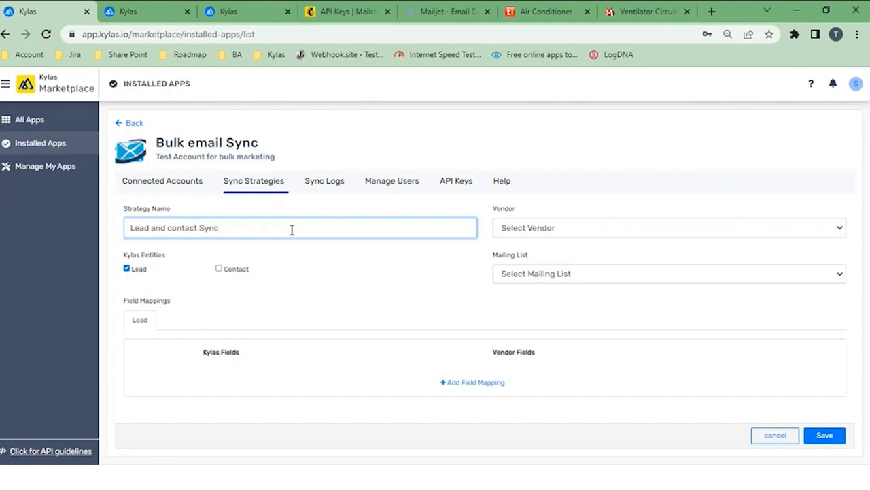
Step: Set the strategy's vendor to the Mailchimp demo account and its mailing list to TV, and include the Contact entity
left_click(511, 231)
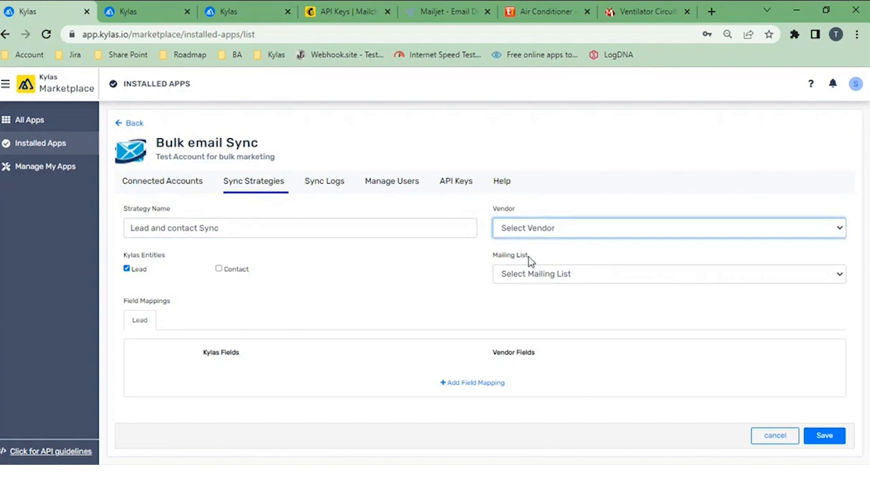
left_click(530, 261)
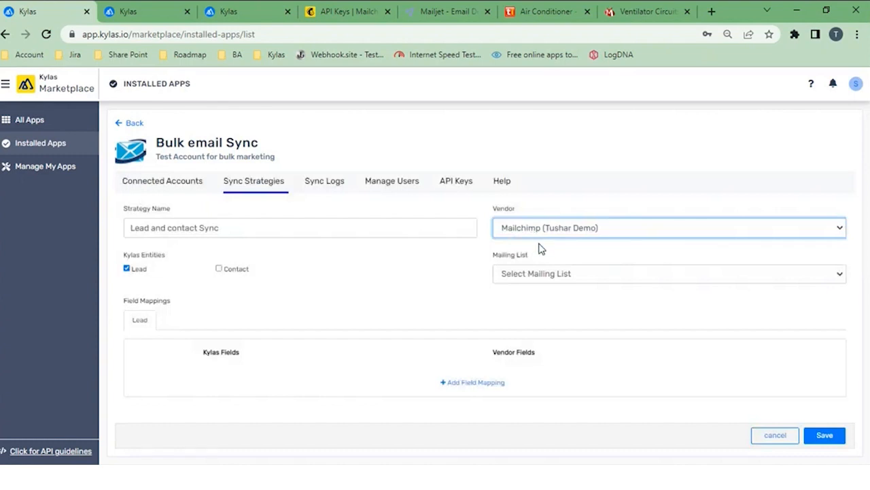
left_click(538, 279)
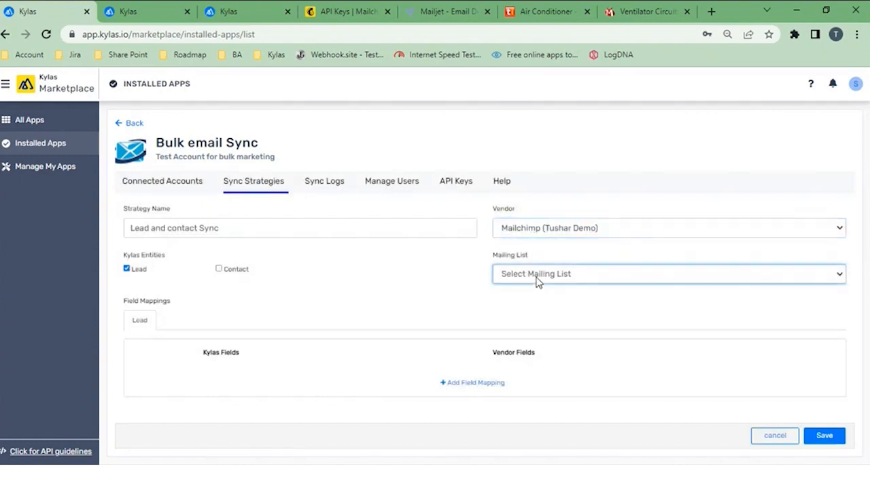
left_click(511, 302)
left_click(220, 271)
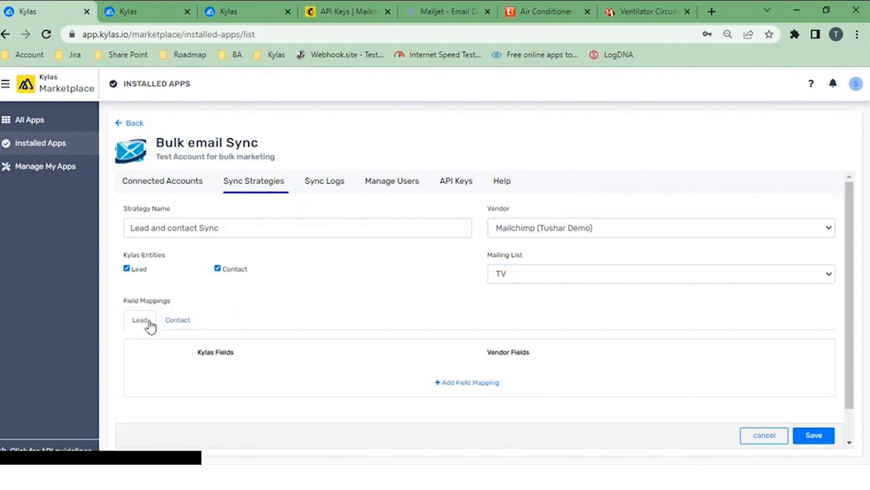
Step: Add a lead field mapping that links the Kylas field First Name to the vendor field First Name
left_click(442, 382)
scroll(418, 381, "down", 1)
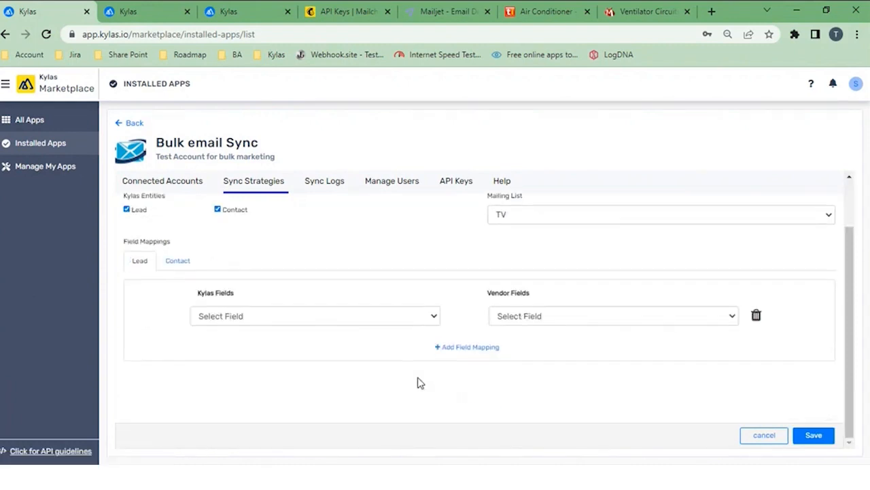
left_click(542, 323)
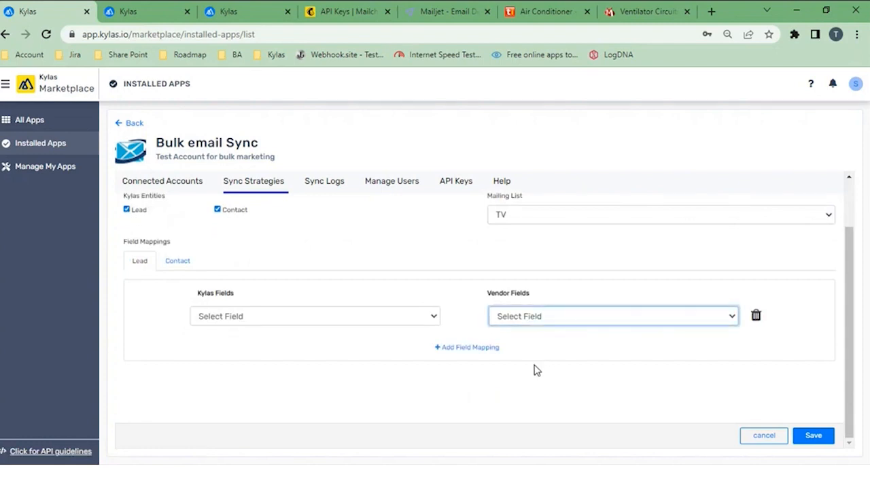
left_click(535, 370)
left_click(415, 319)
key("f")
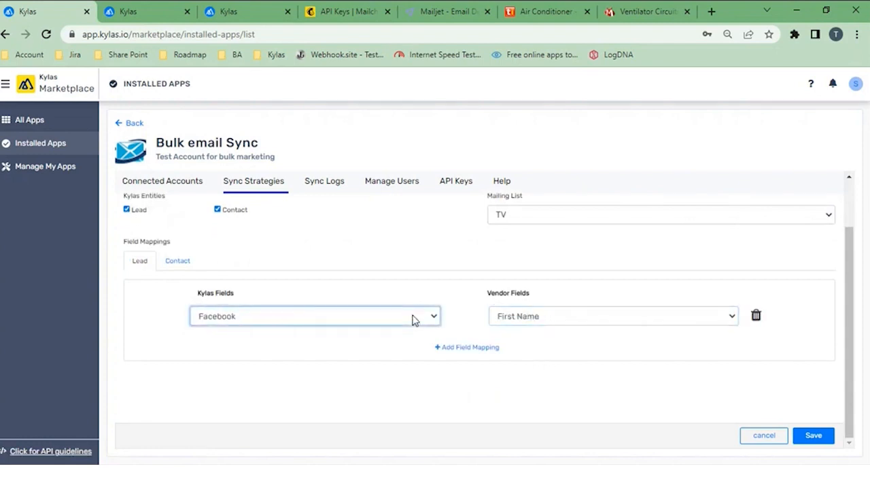
key("f")
Step: Add a second lead field mapping with Last Name as the vendor field, choose its Kylas field, and open the Contact field mappings
left_click(484, 350)
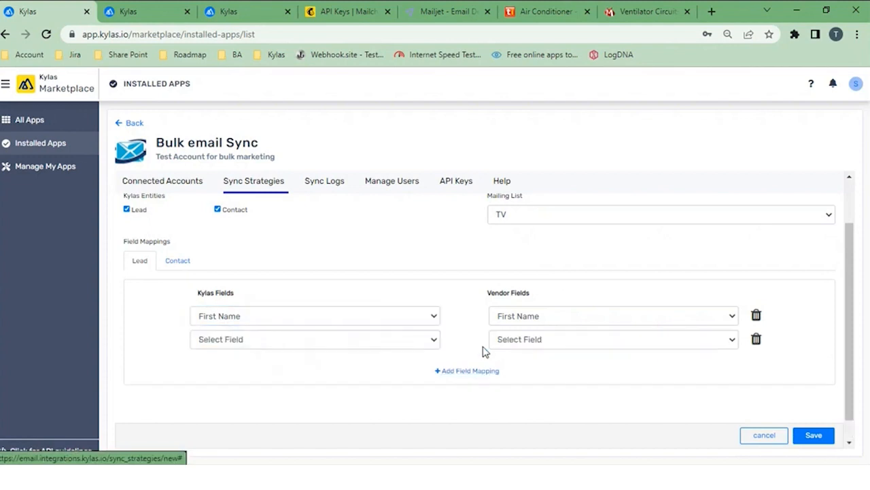
left_click(524, 345)
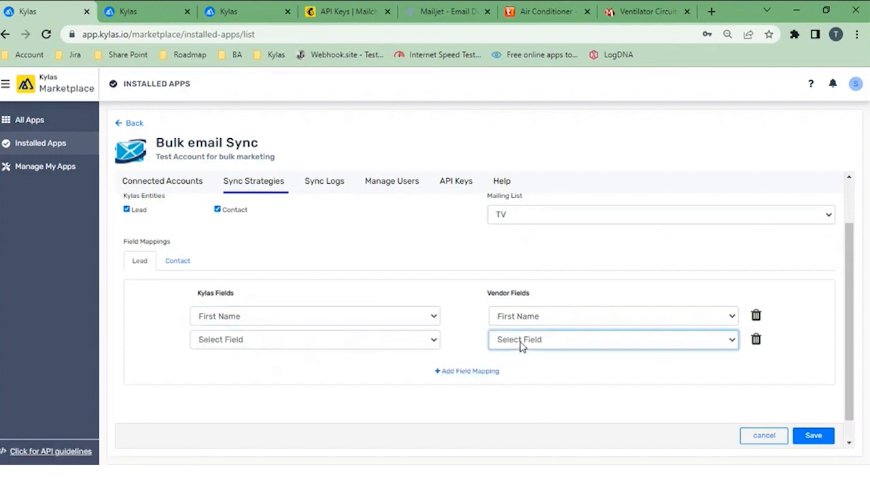
left_click(530, 400)
left_click(373, 342)
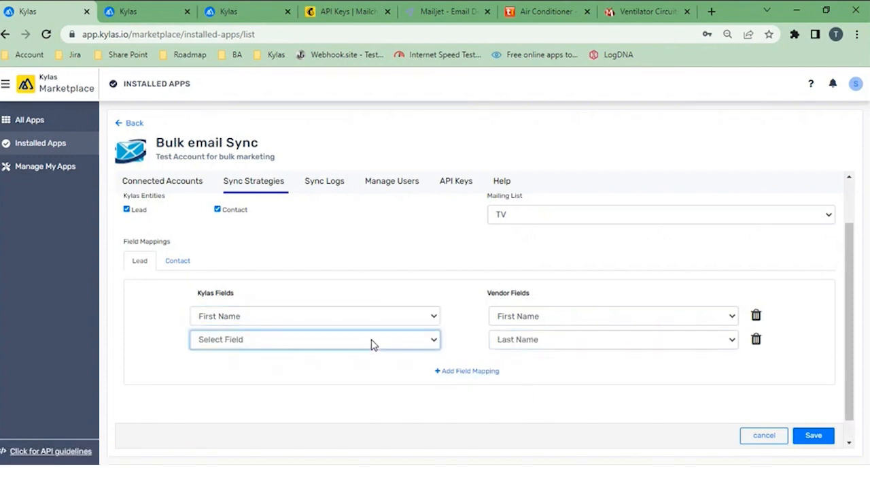
left_click(304, 310)
left_click(187, 265)
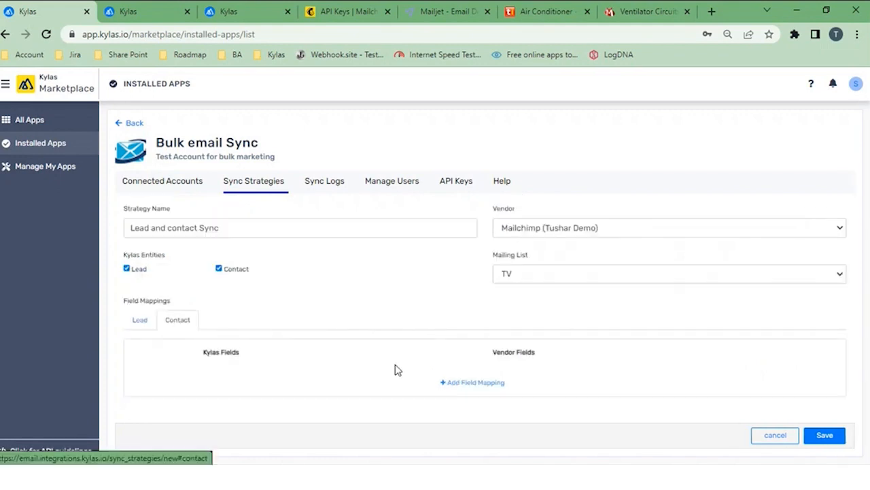
Step: Begin a contact field mapping and discard the unsaved sync strategy
left_click(451, 386)
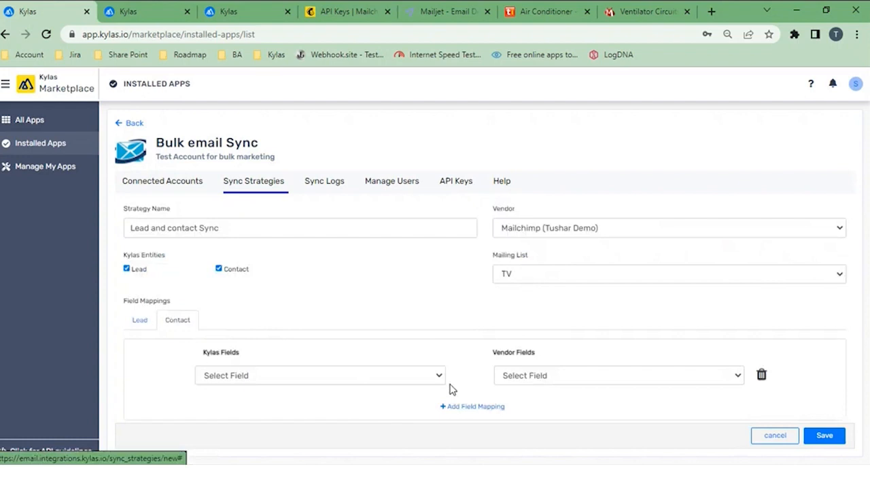
left_click(329, 379)
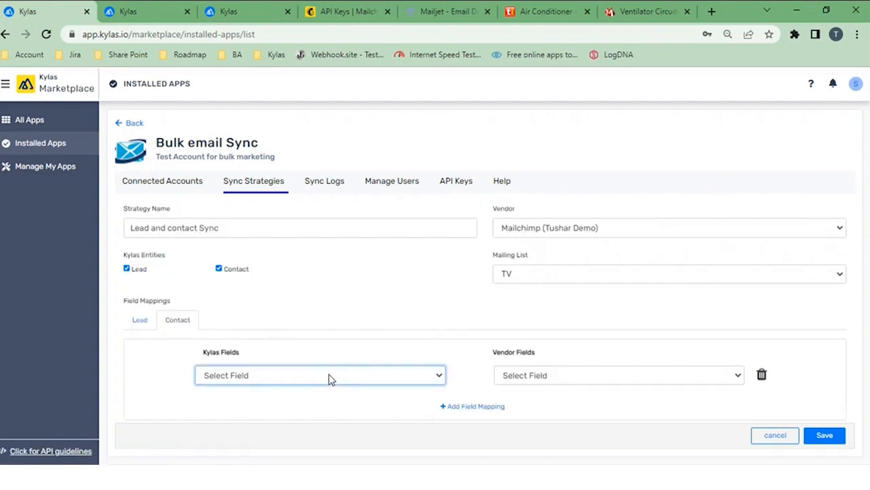
left_click(775, 435)
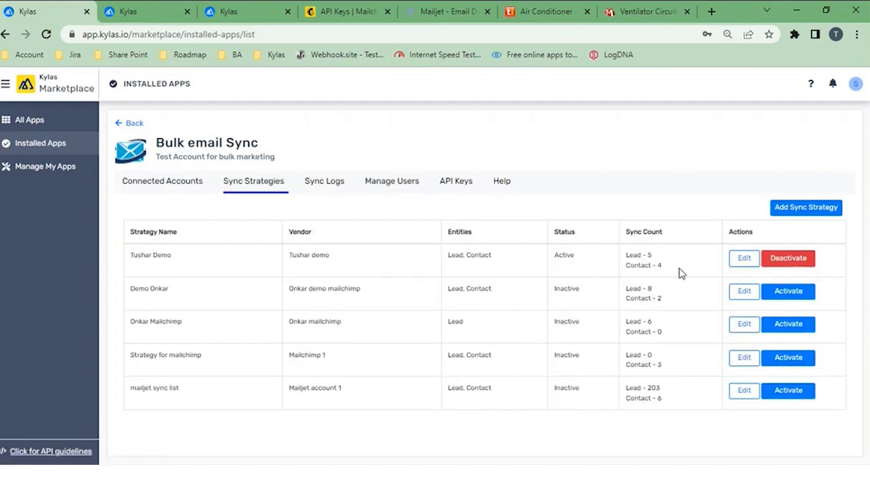
Step: Open the active sync strategy for editing, review its lead and contact field mappings, and save it
left_click(734, 264)
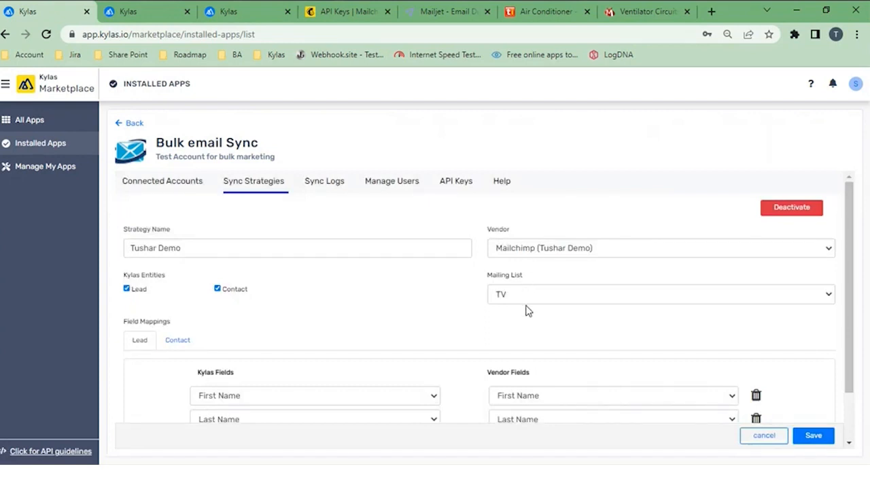
scroll(524, 307, "down", 2)
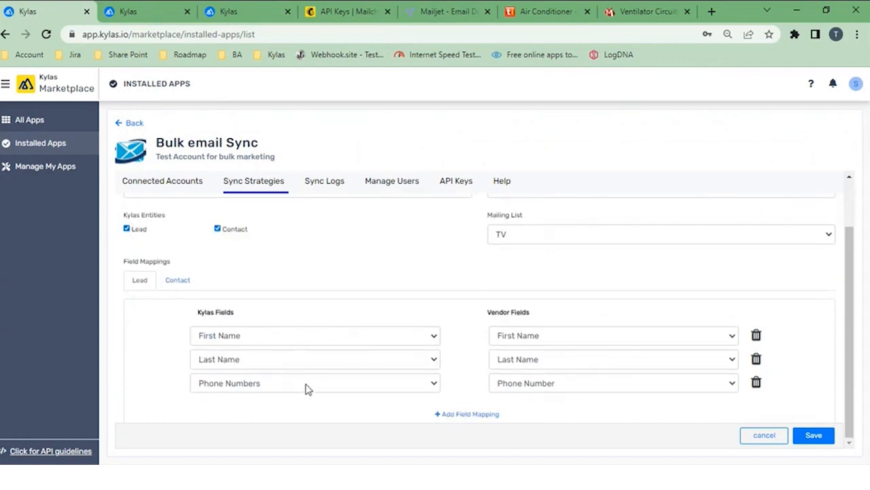
left_click(179, 282)
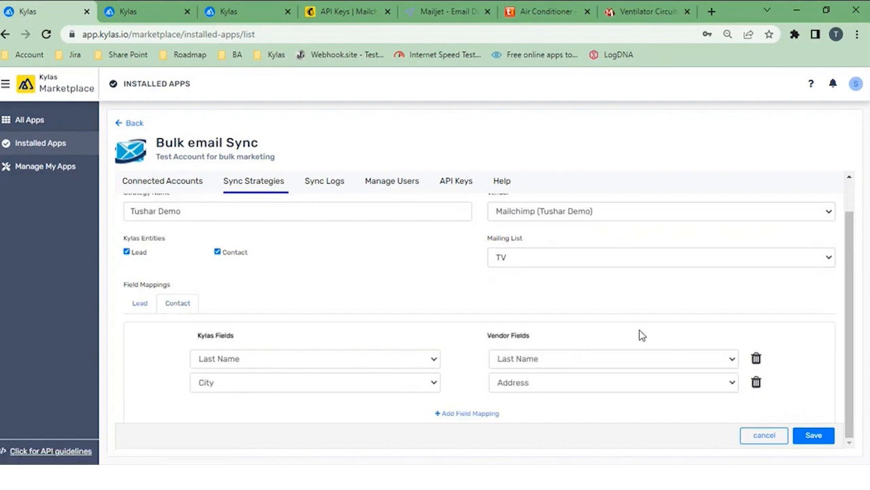
left_click(807, 433)
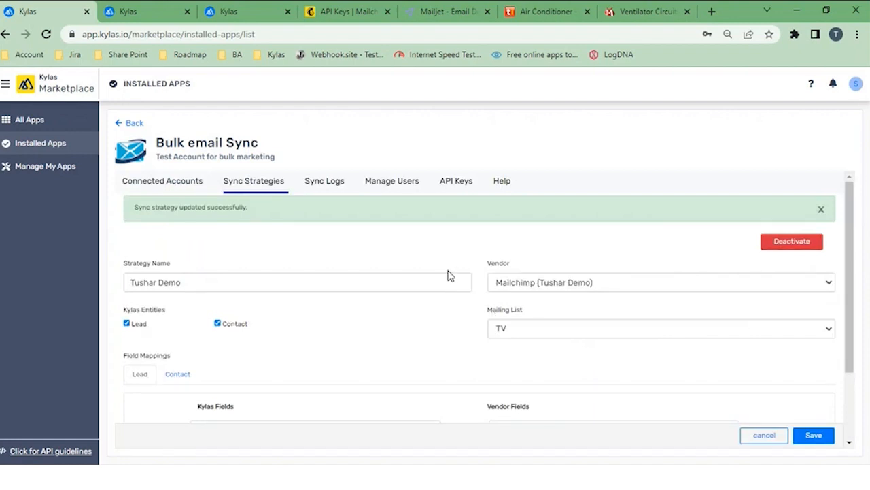
Step: Start adding a user in the Bulk email Sync app's user management and enter the user's name
left_click(388, 193)
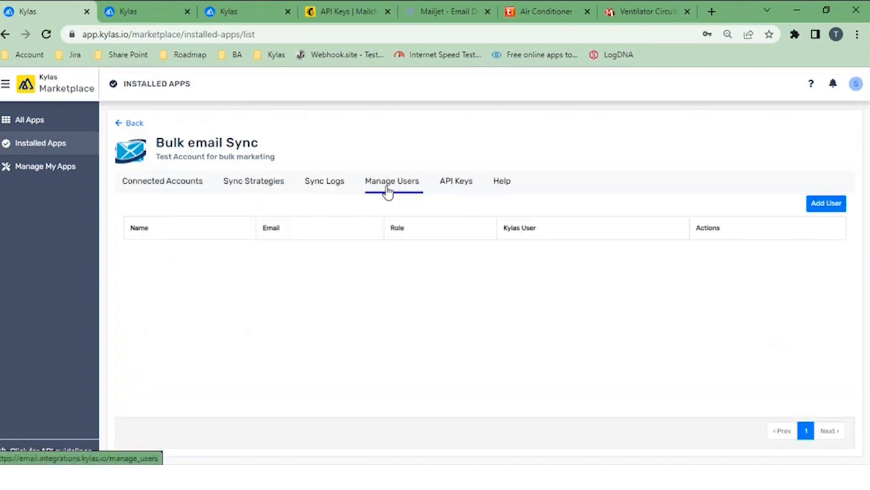
left_click(833, 206)
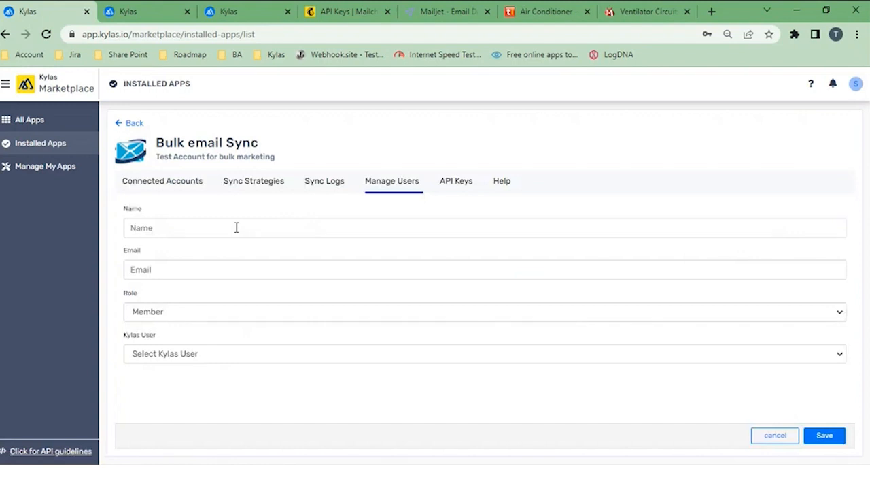
left_click(237, 228)
type("Tus")
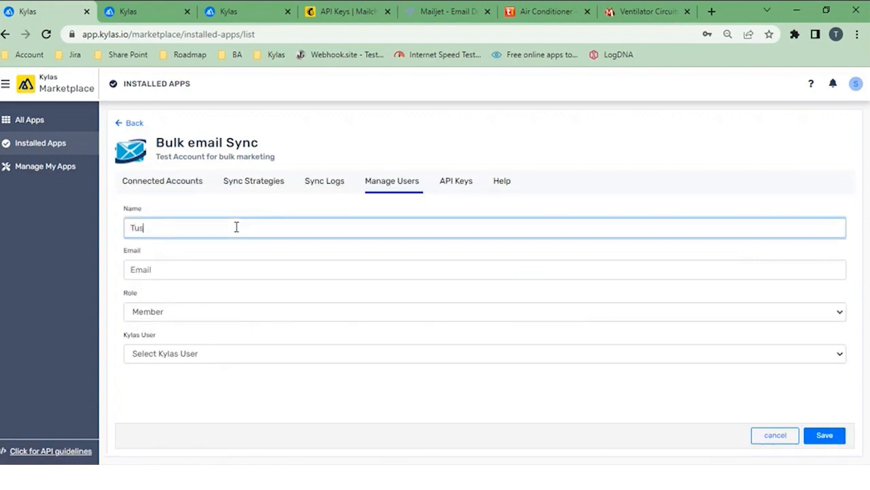
type("ha")
key("BackSpace")
key("BackSpace")
key("BackSpace")
key("BackSpace")
key("BackSpace")
type("Vicky")
Step: Enter the new user's email address, keep the Member role, and choose a Kylas user
left_click(182, 267)
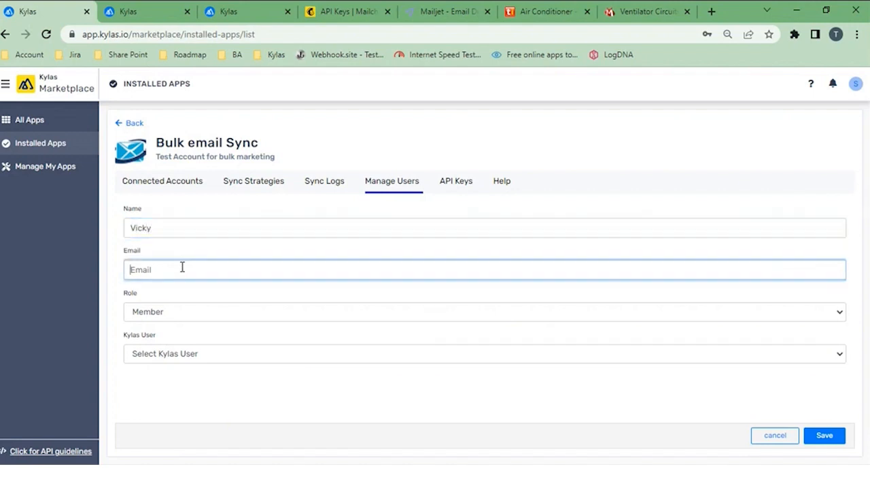
left_click(159, 313)
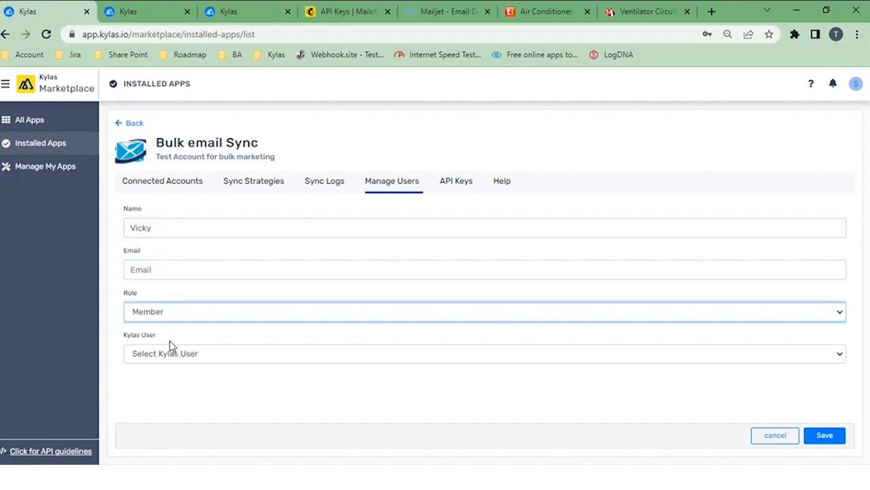
left_click(167, 268)
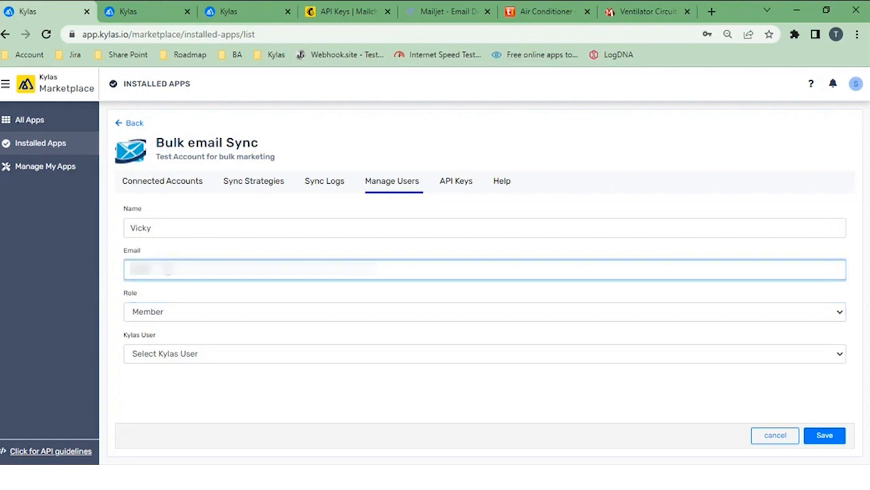
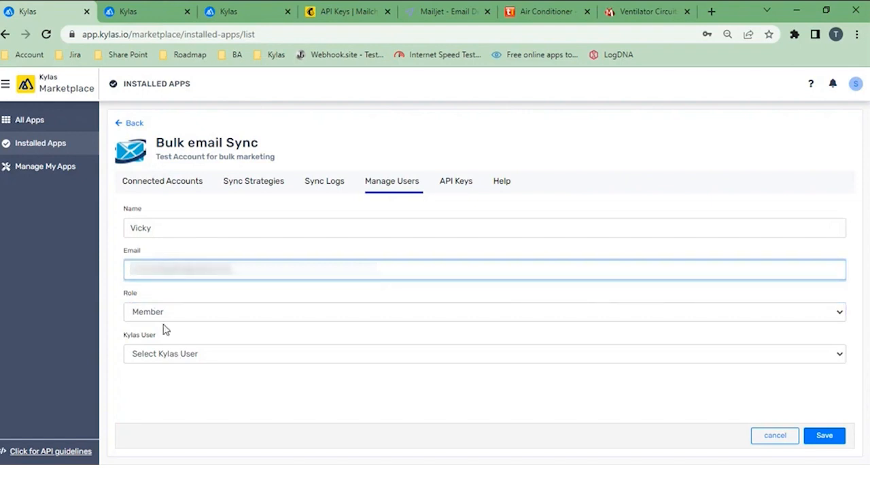
left_click(170, 362)
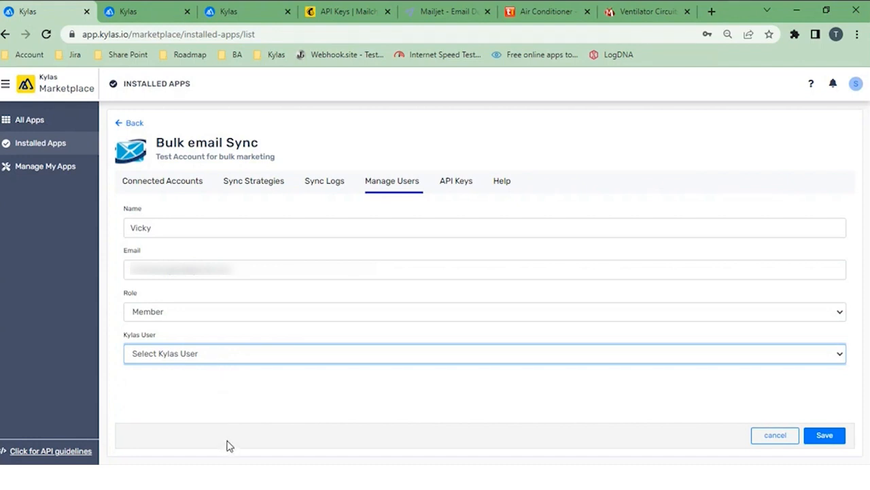
left_click(248, 386)
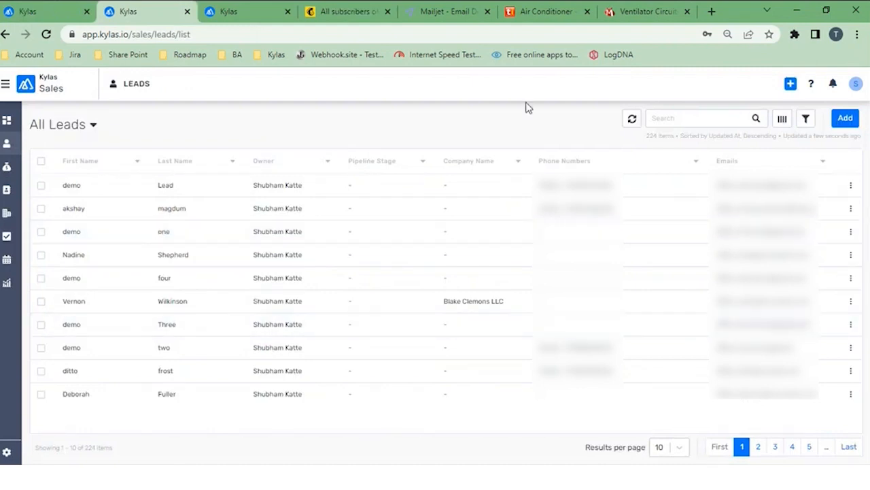
Step: Start a new lead in Kylas Sales with the first name "demo" and the last name "two"
left_click(792, 88)
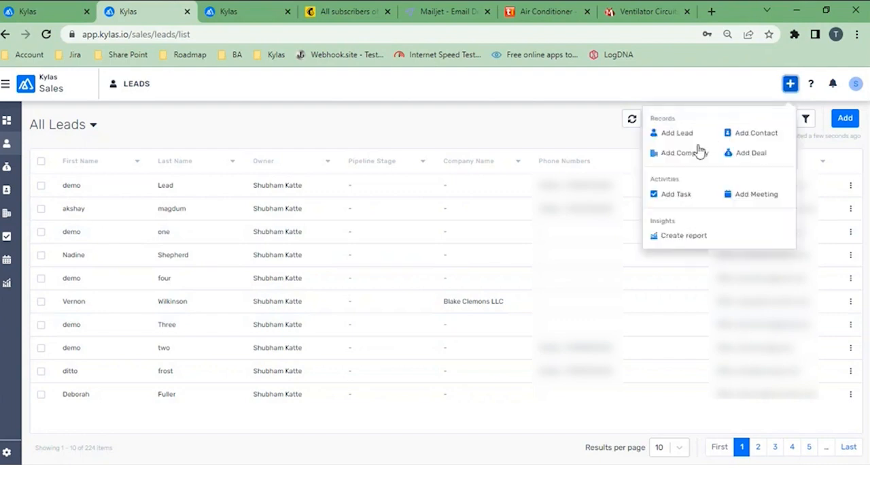
left_click(684, 138)
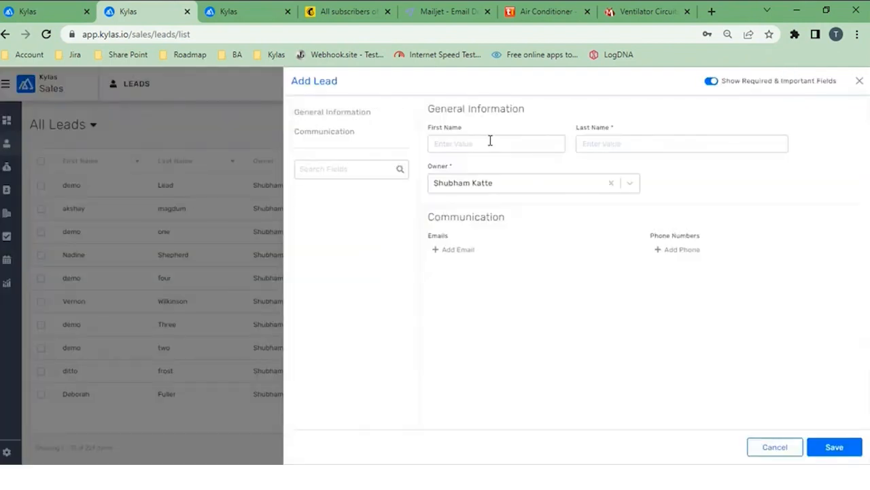
left_click(490, 140)
type("demo")
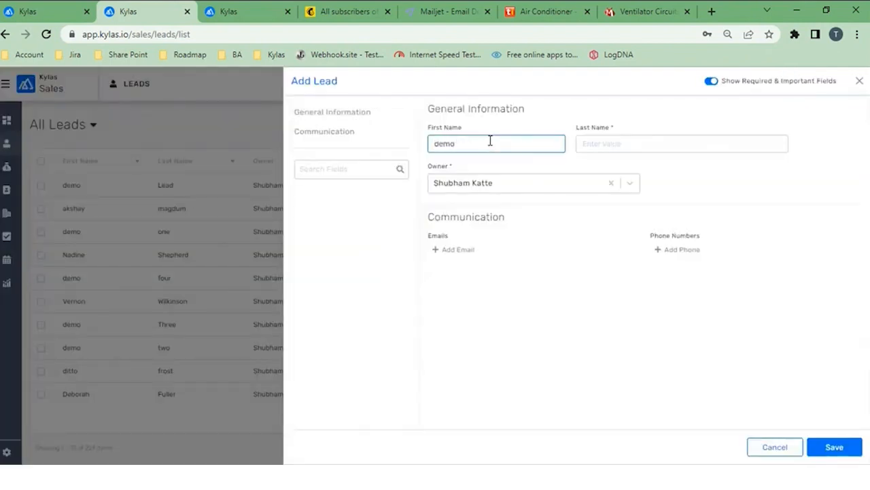
type(" two")
key("BackSpace")
left_click(604, 141)
type("two")
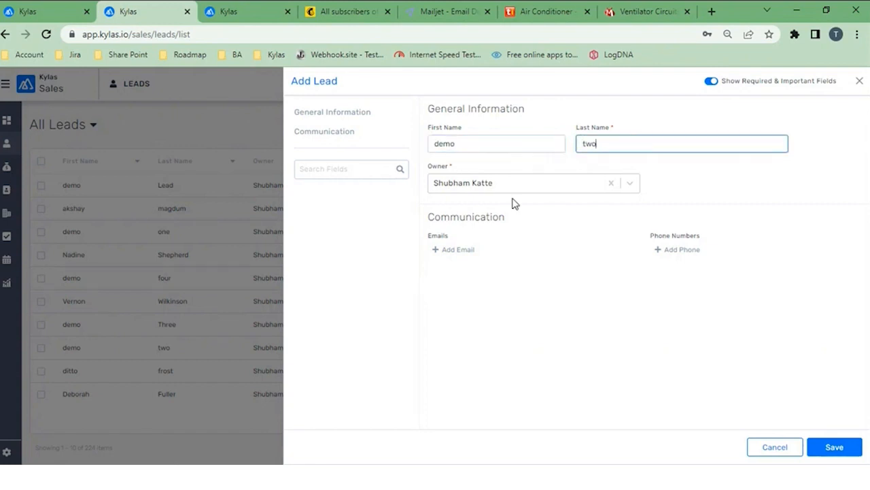
Step: Add an Office email to the new lead and fill in the lead's email address
left_click(460, 249)
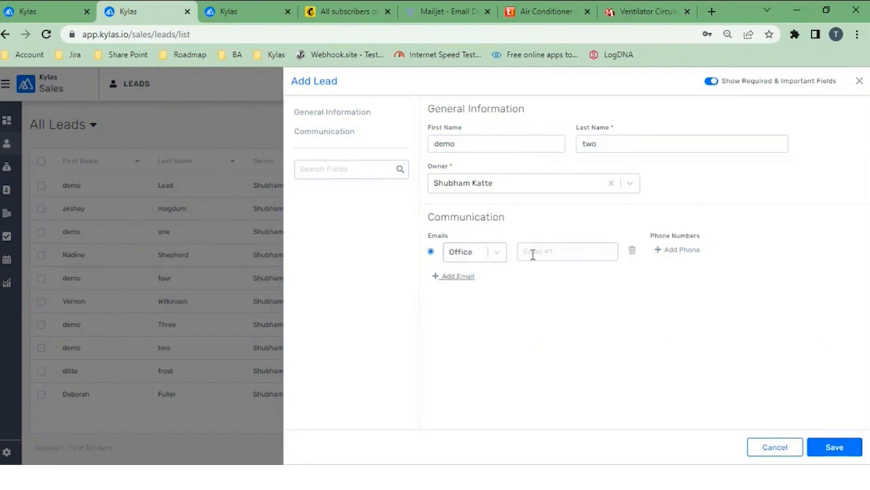
left_click(533, 253)
type("demotwo@")
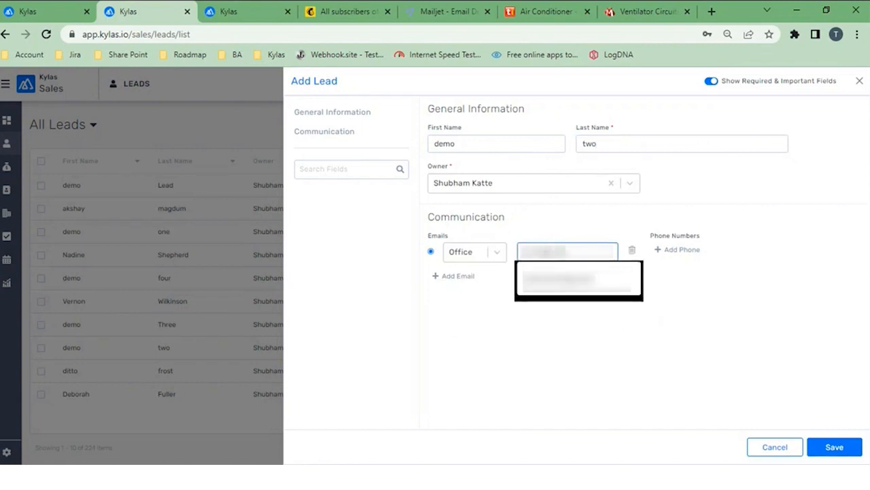
key("Down")
key("Return")
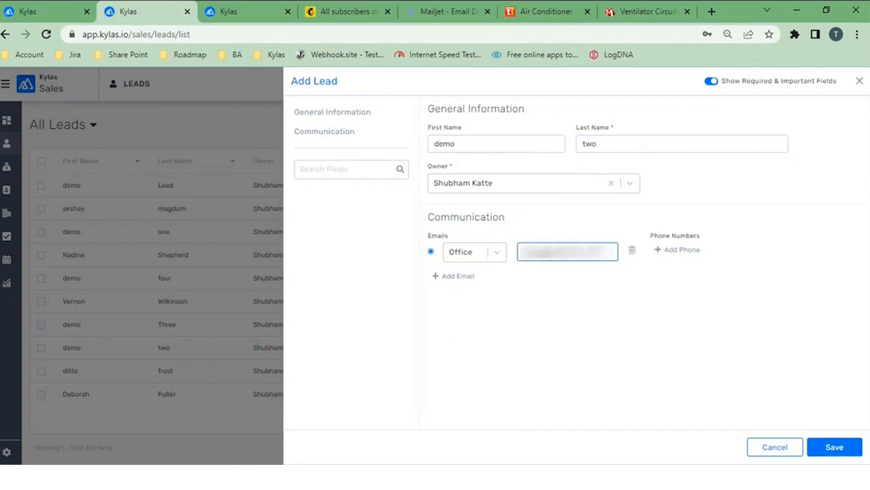
Step: Add a Mobile phone with the lead's phone number using country code +91 and save the lead
left_click(676, 251)
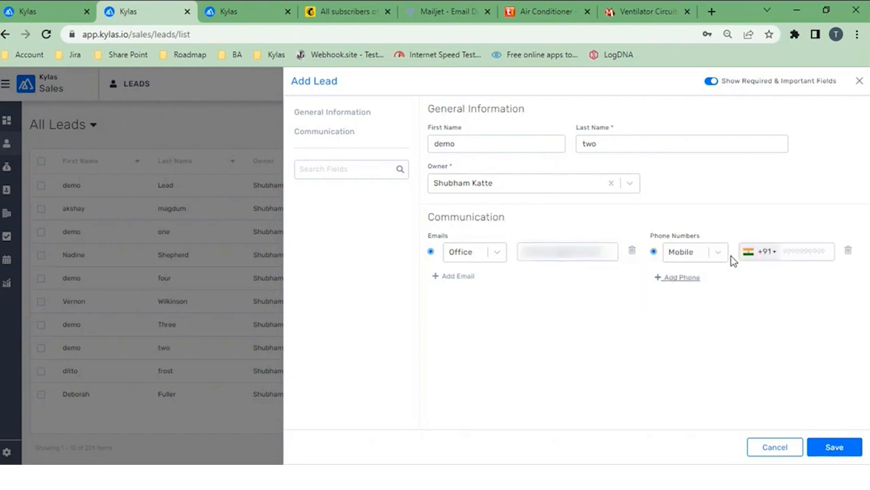
left_click(792, 263)
type("9")
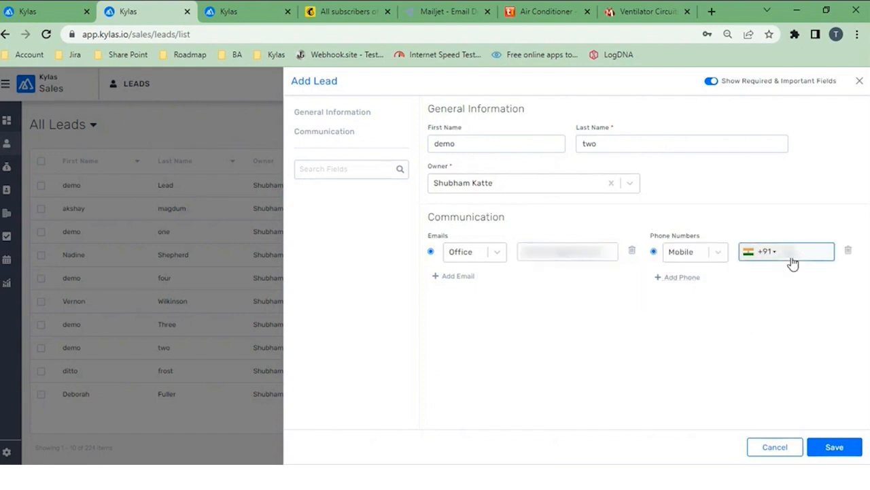
type("87654321")
left_click(845, 447)
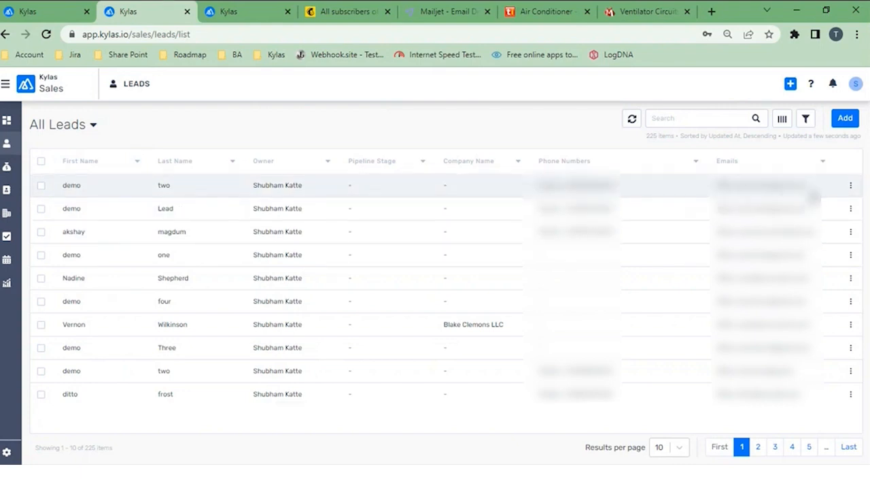
Step: Return to the Bulk email Sync app, reload its Sync Logs, and check the newest lead's sync entry
left_click(39, 13)
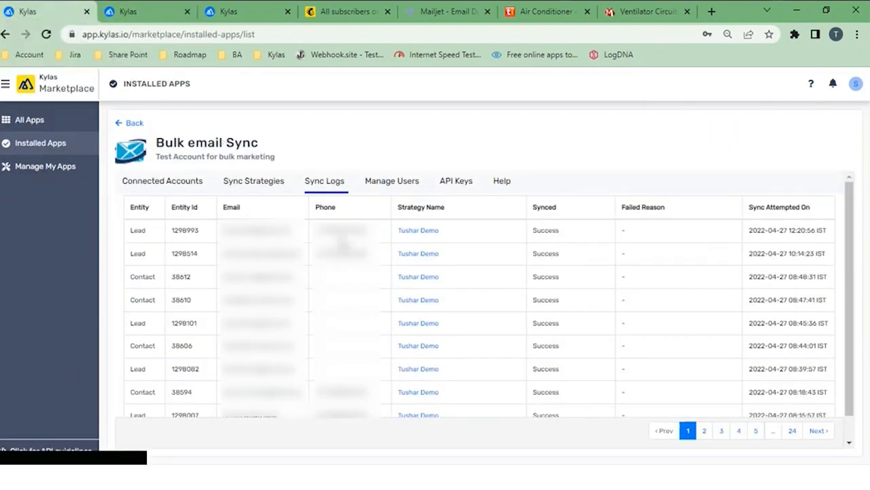
left_click(323, 192)
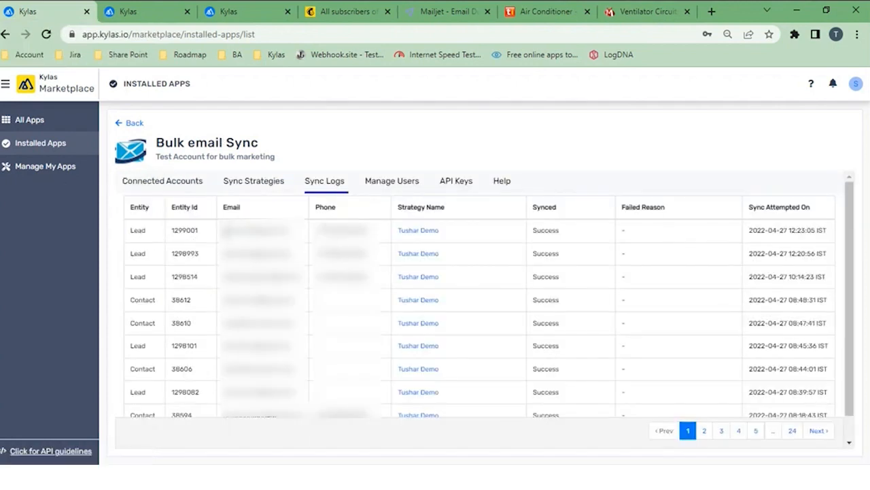
left_click_drag(221, 229, 291, 234)
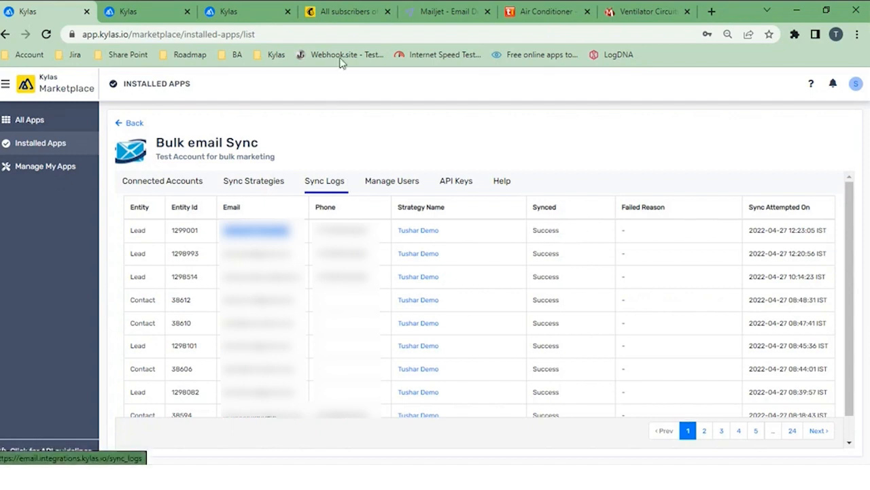
Step: Switch to Mailchimp, refresh the TV audience's contacts, and check the list for the newly synced lead
left_click(342, 19)
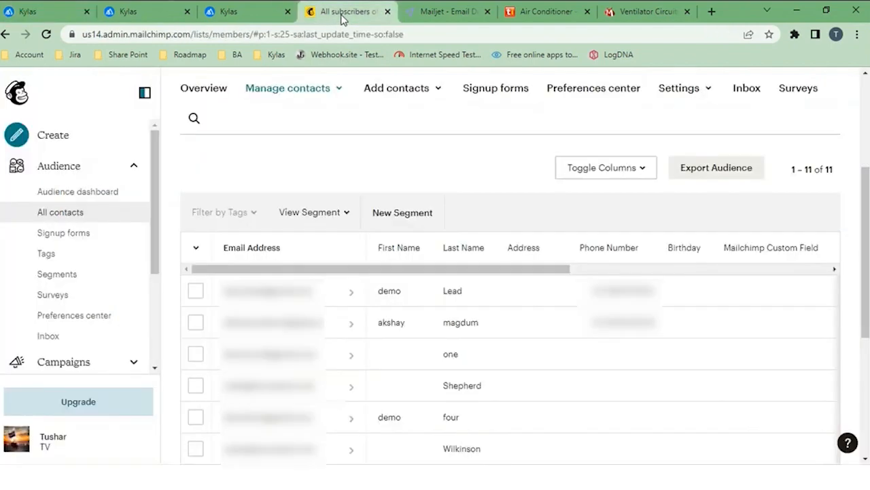
scroll(326, 191, "up", 3)
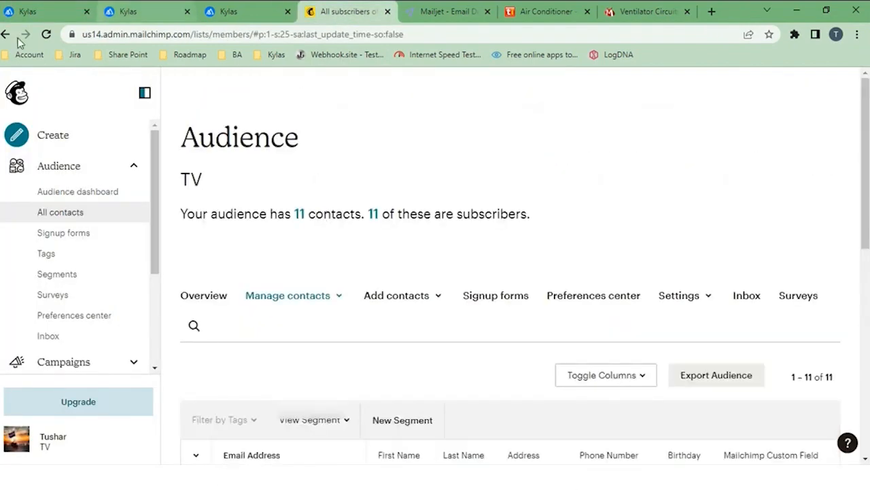
left_click(47, 34)
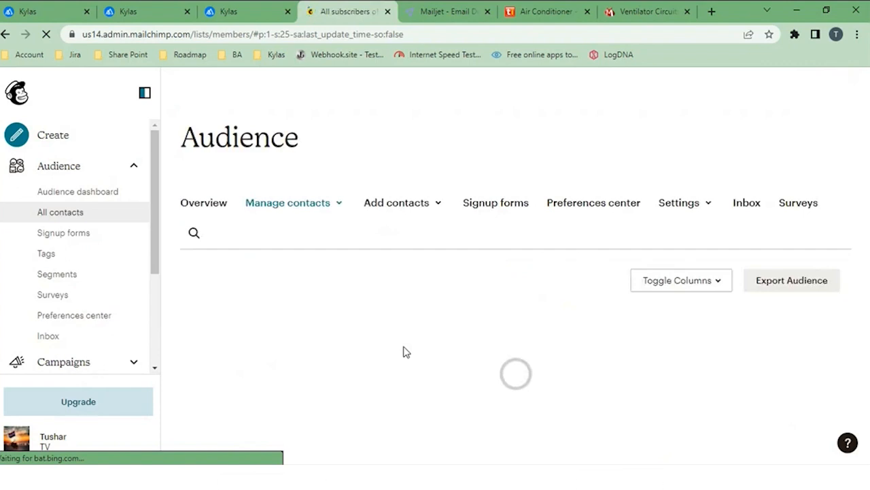
scroll(403, 351, "down", 3)
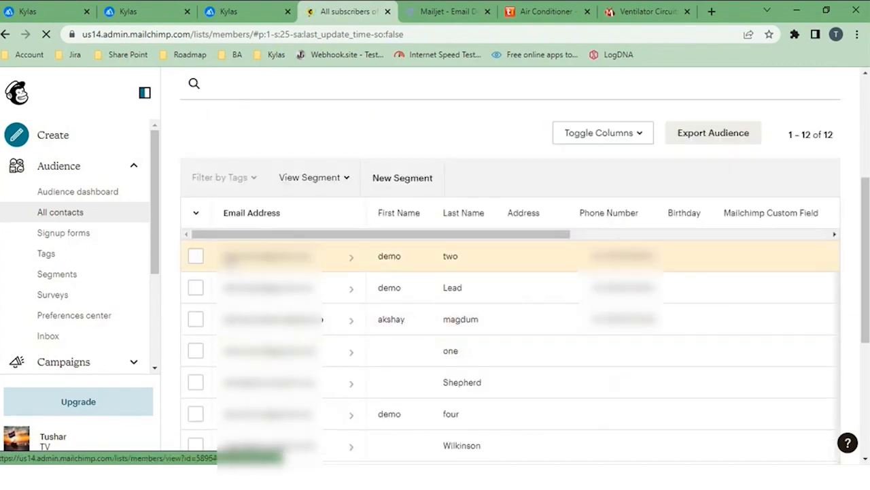
left_click(276, 264)
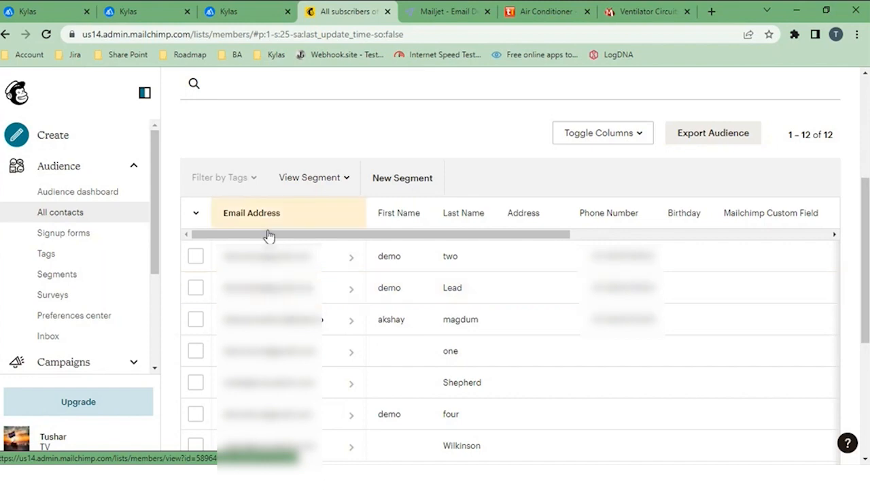
scroll(297, 408, "down", 1)
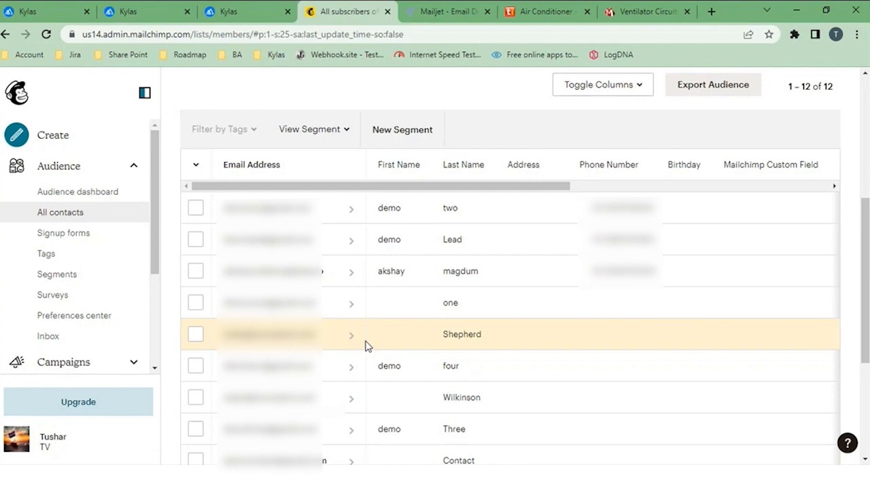
scroll(365, 345, "up", 3)
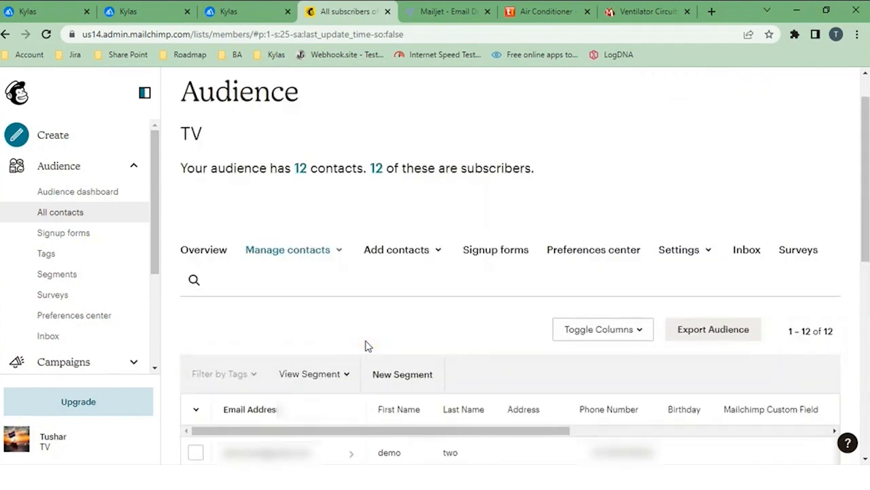
left_click(429, 257)
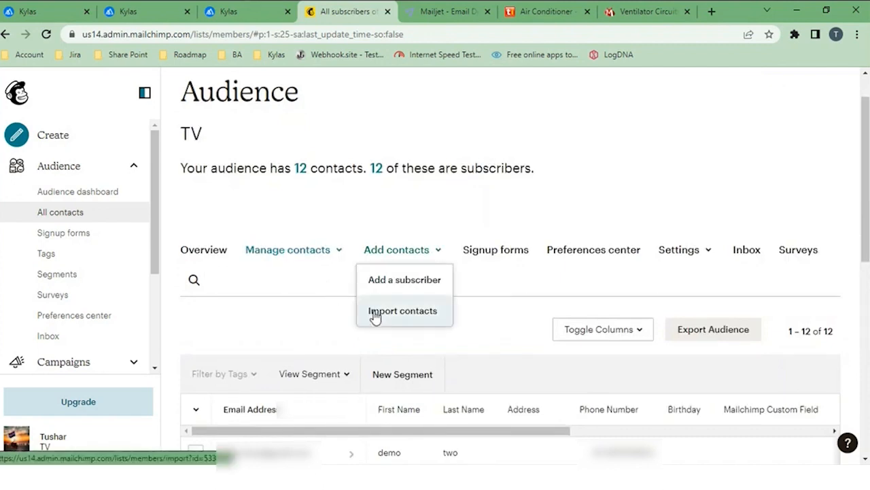
left_click(344, 333)
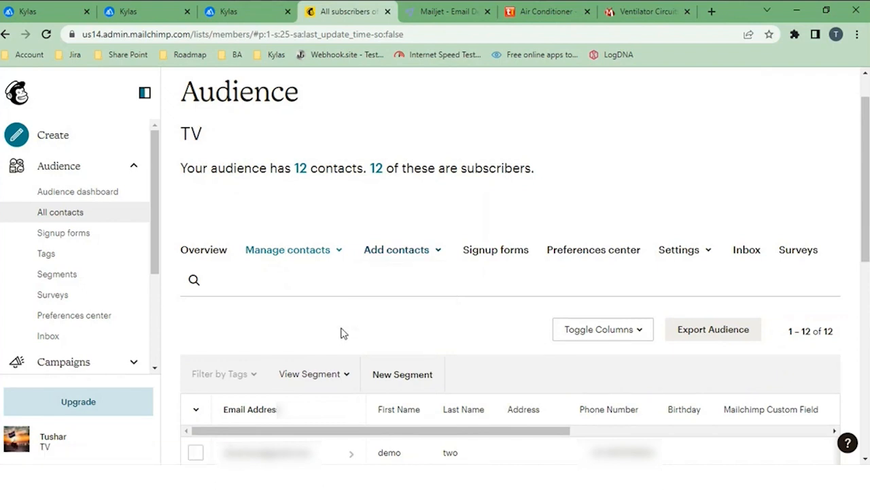
scroll(343, 333, "down", 3)
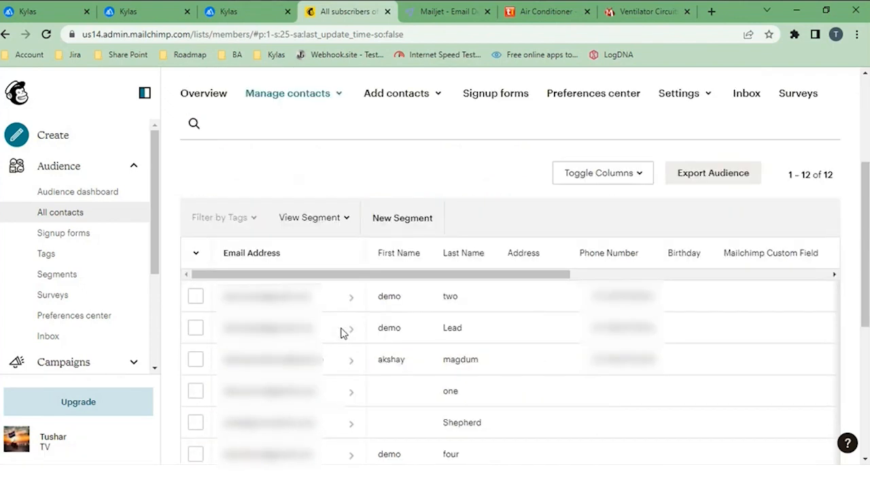